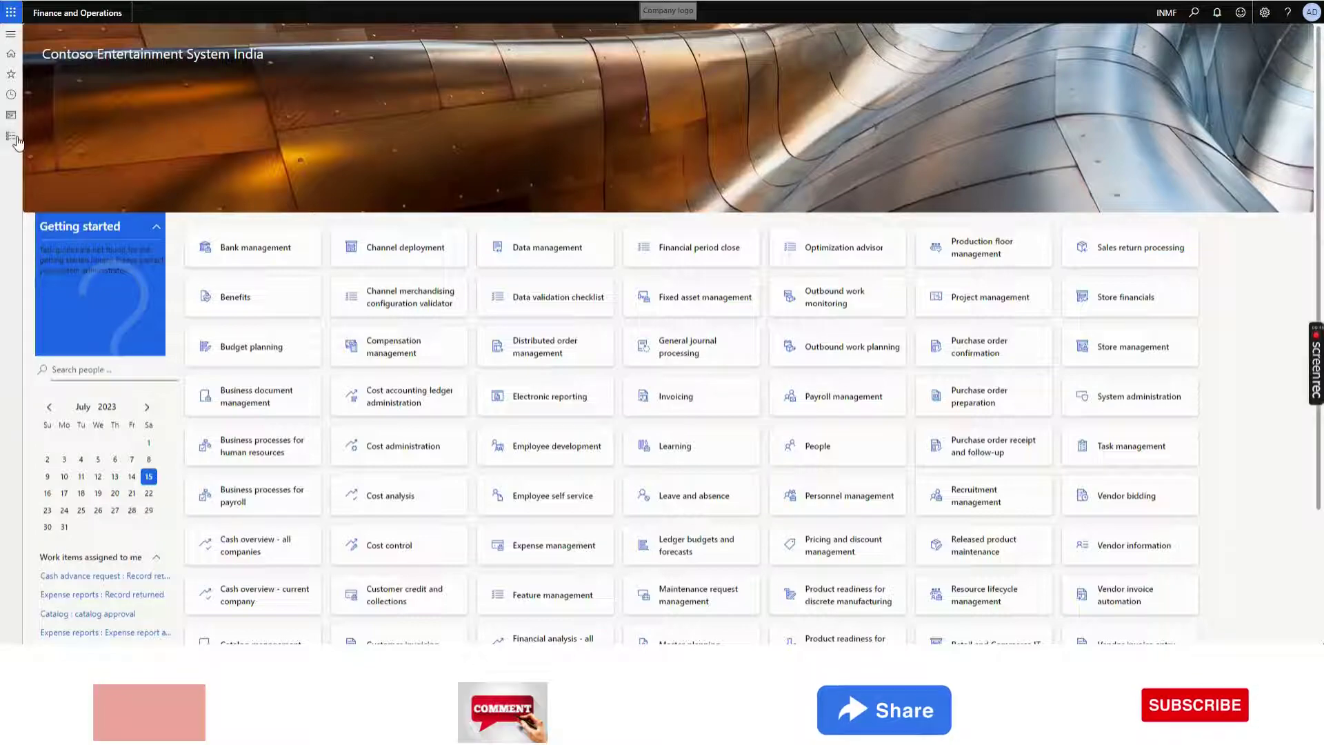
Open Organization administration's Document management parameters on the SharePoint tab.
click(17, 142)
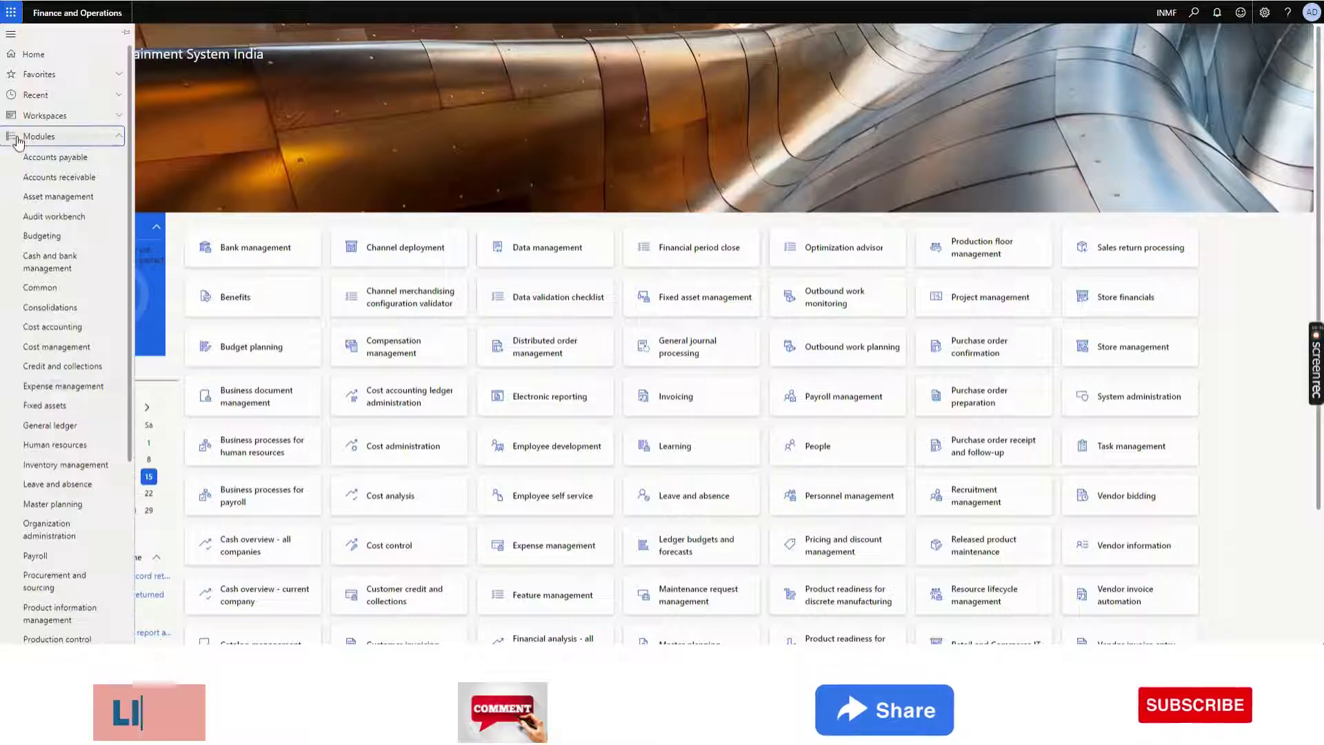
click(87, 541)
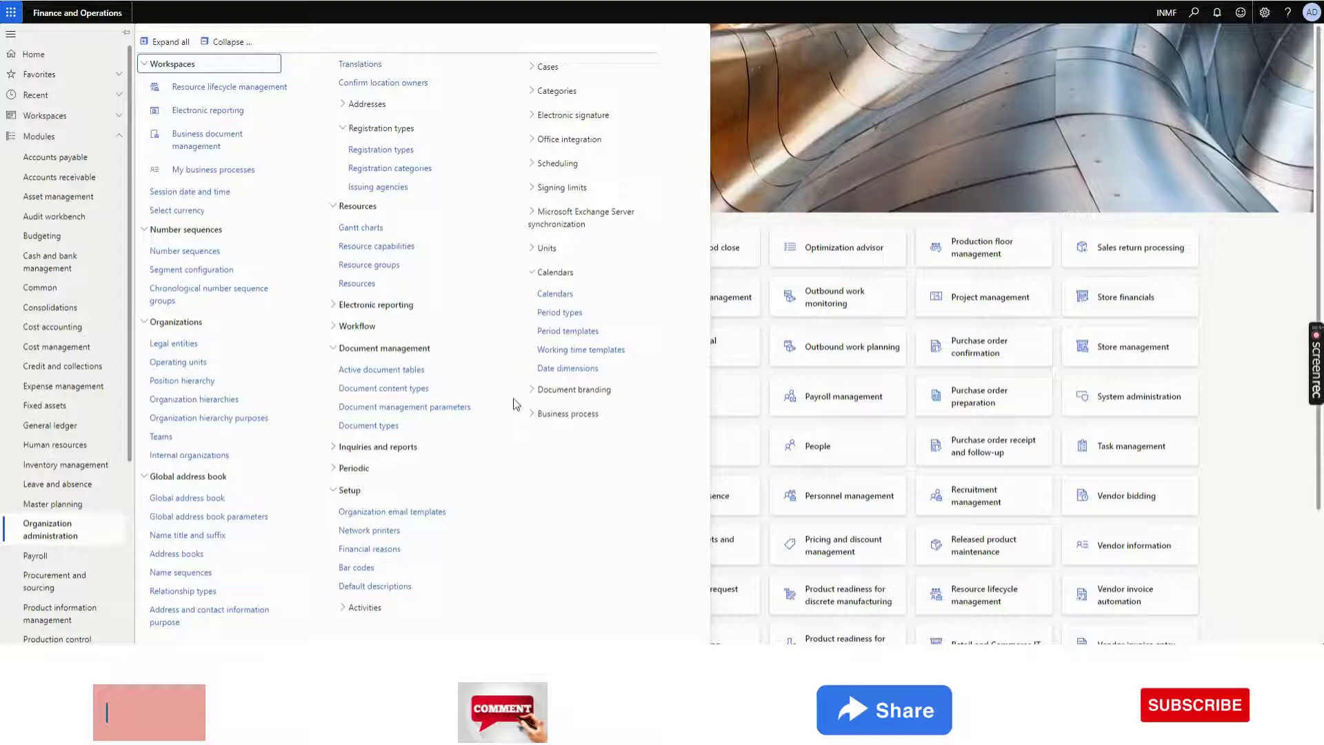
click(436, 412)
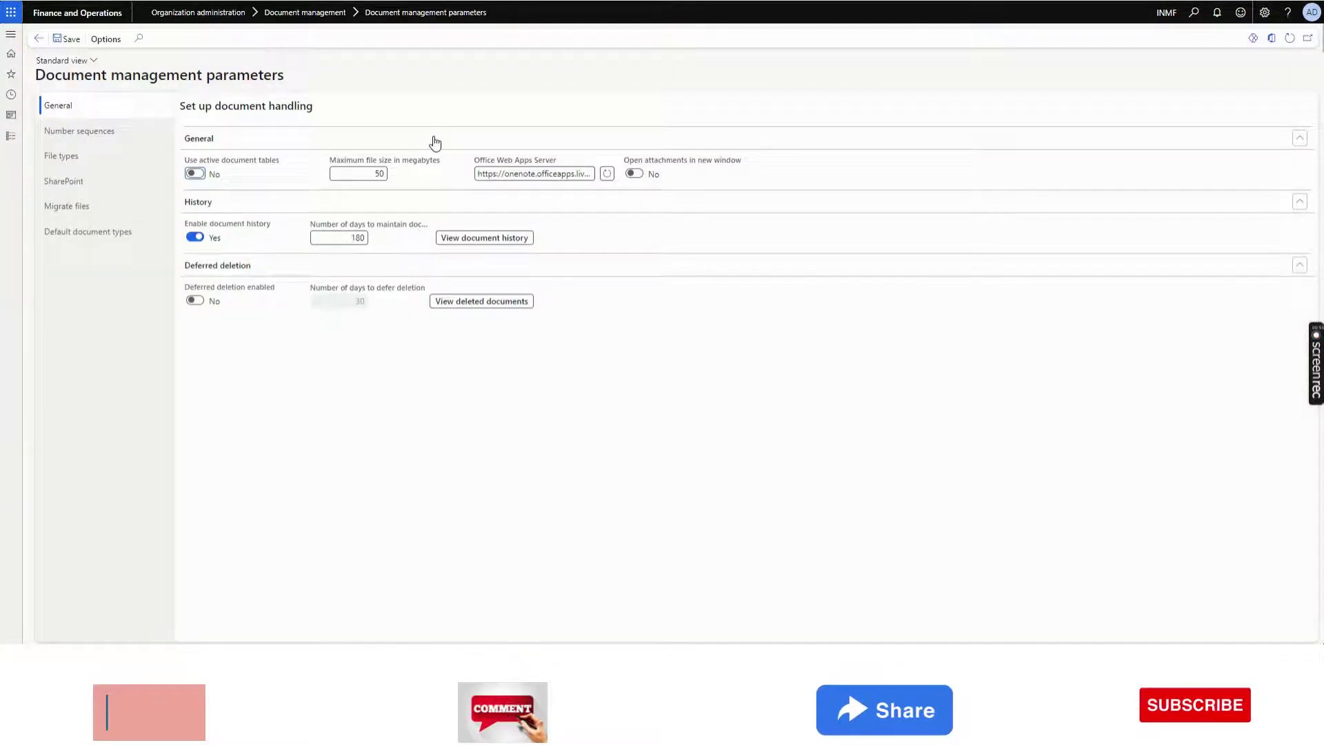
click(136, 182)
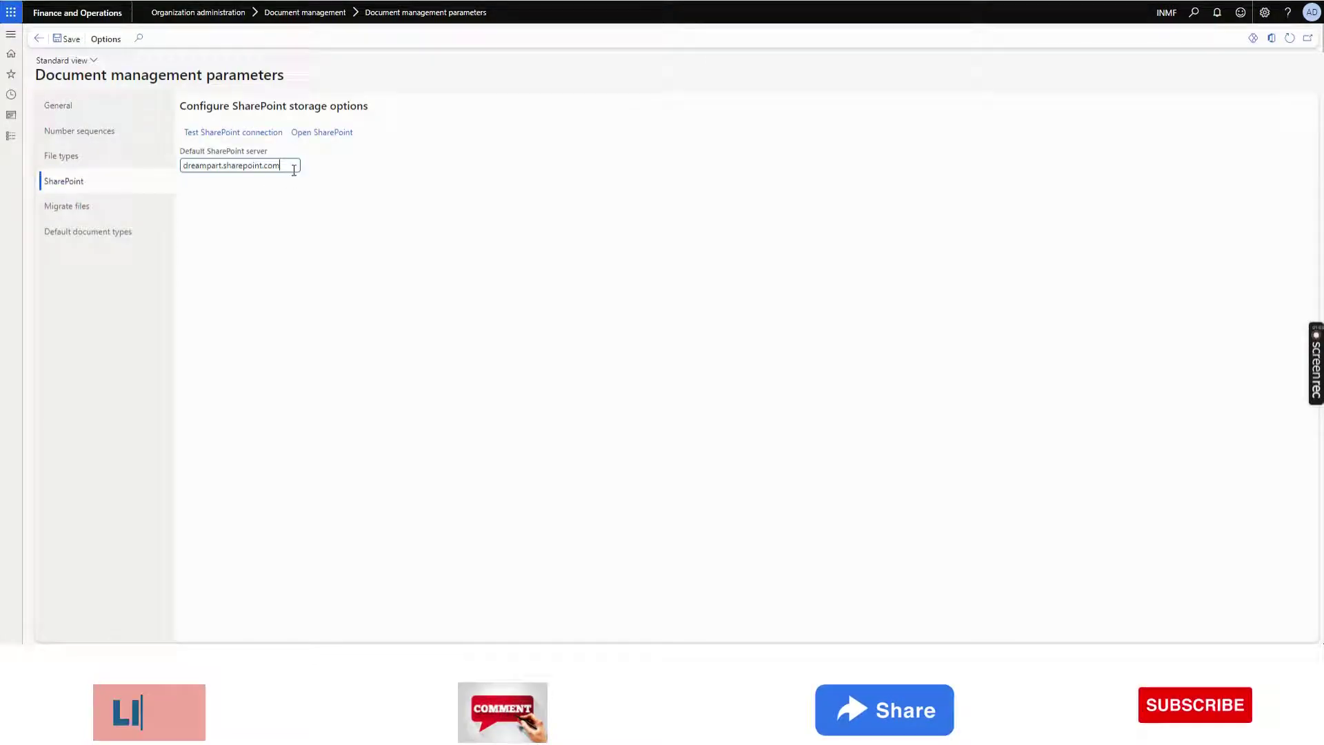
Test the connection to dreampart.sharepoint.com successfully and open the SharePoint site.
drag(294, 171, 181, 167)
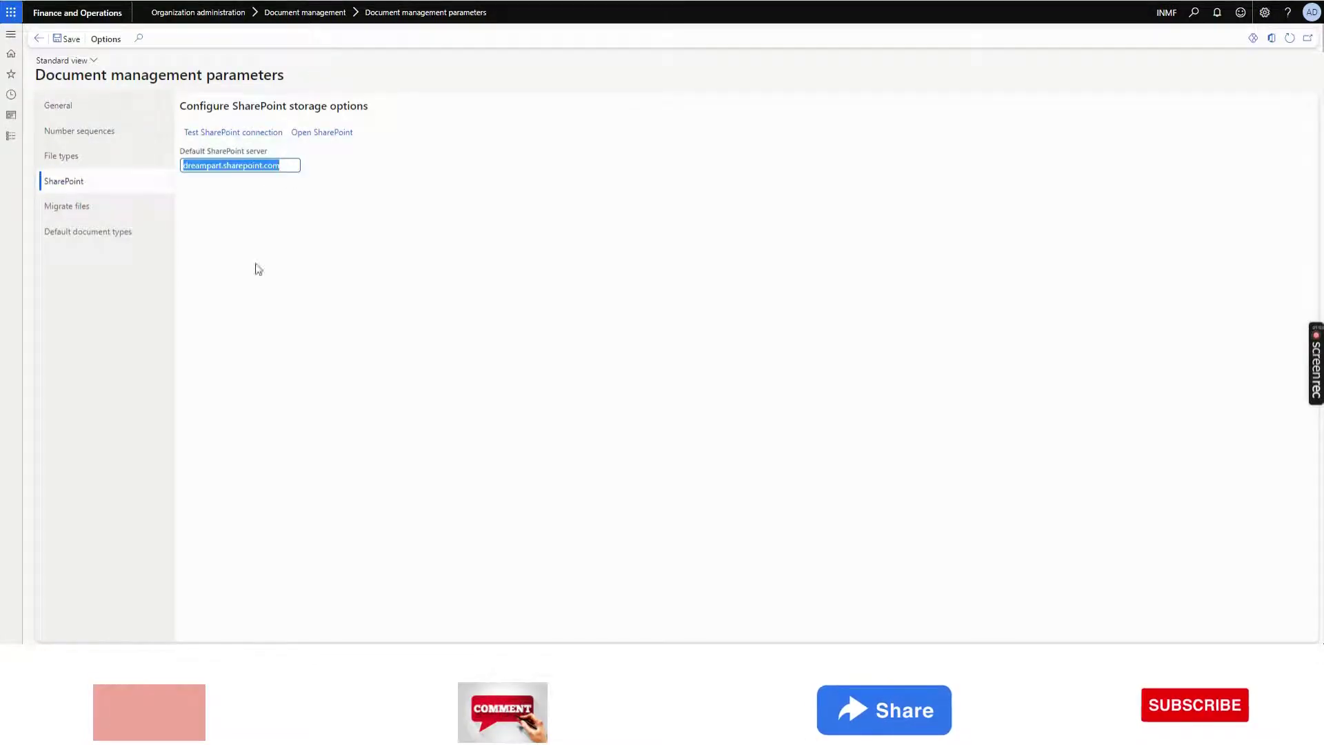
click(310, 240)
click(282, 169)
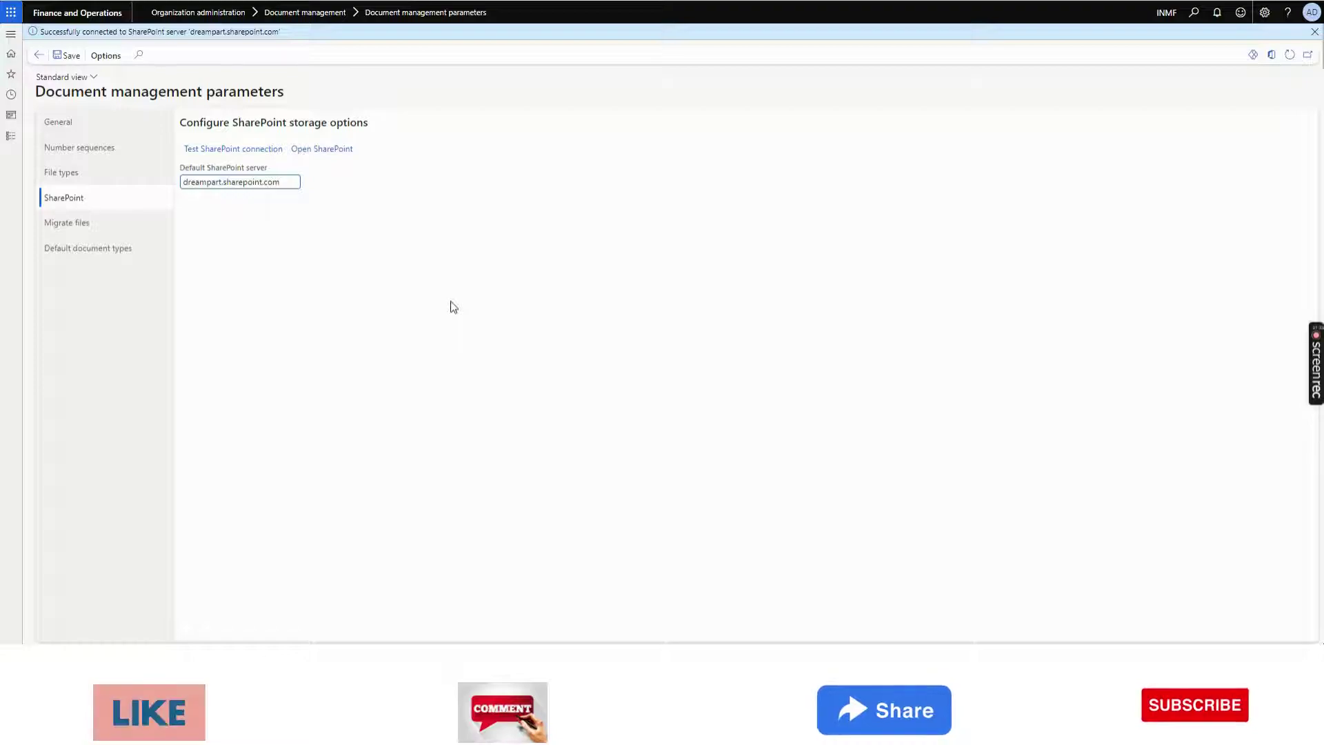
click(320, 149)
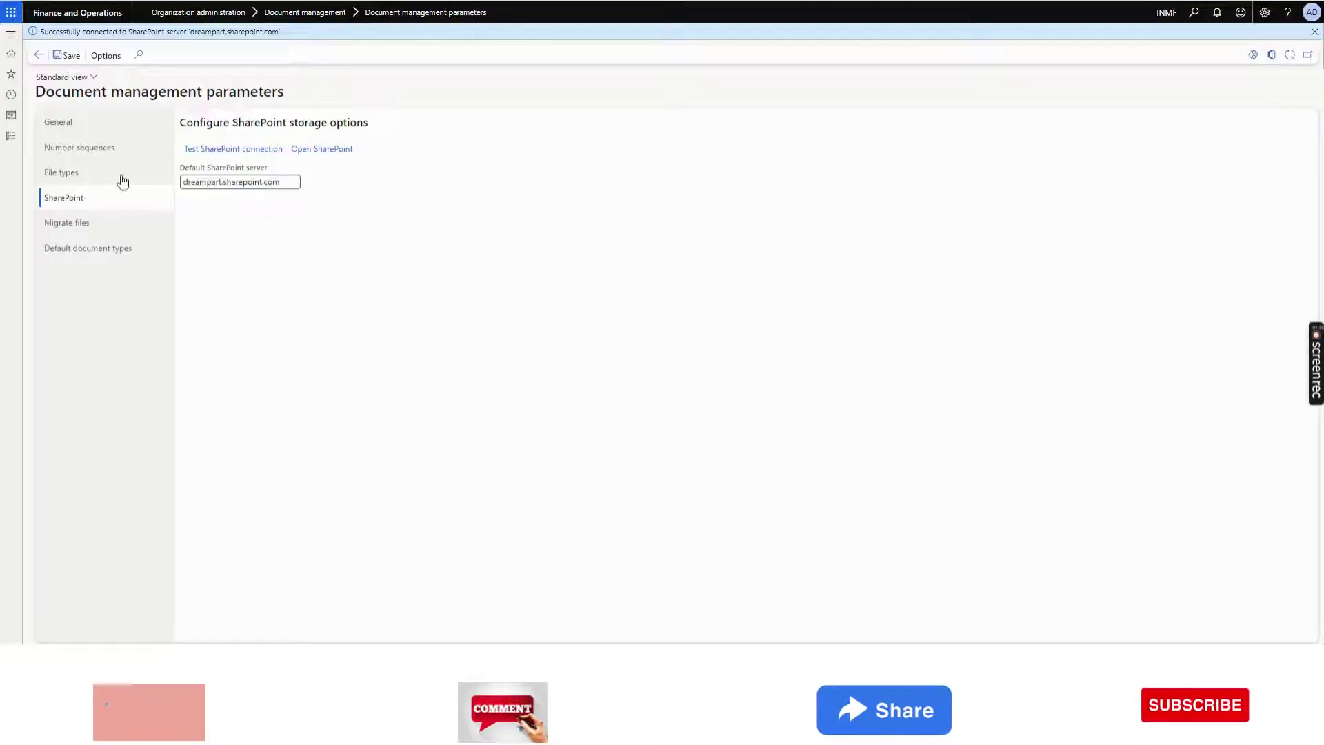
Review the KYC Customer and KYC Vendor document types and their SharePoint Address settings.
click(10, 135)
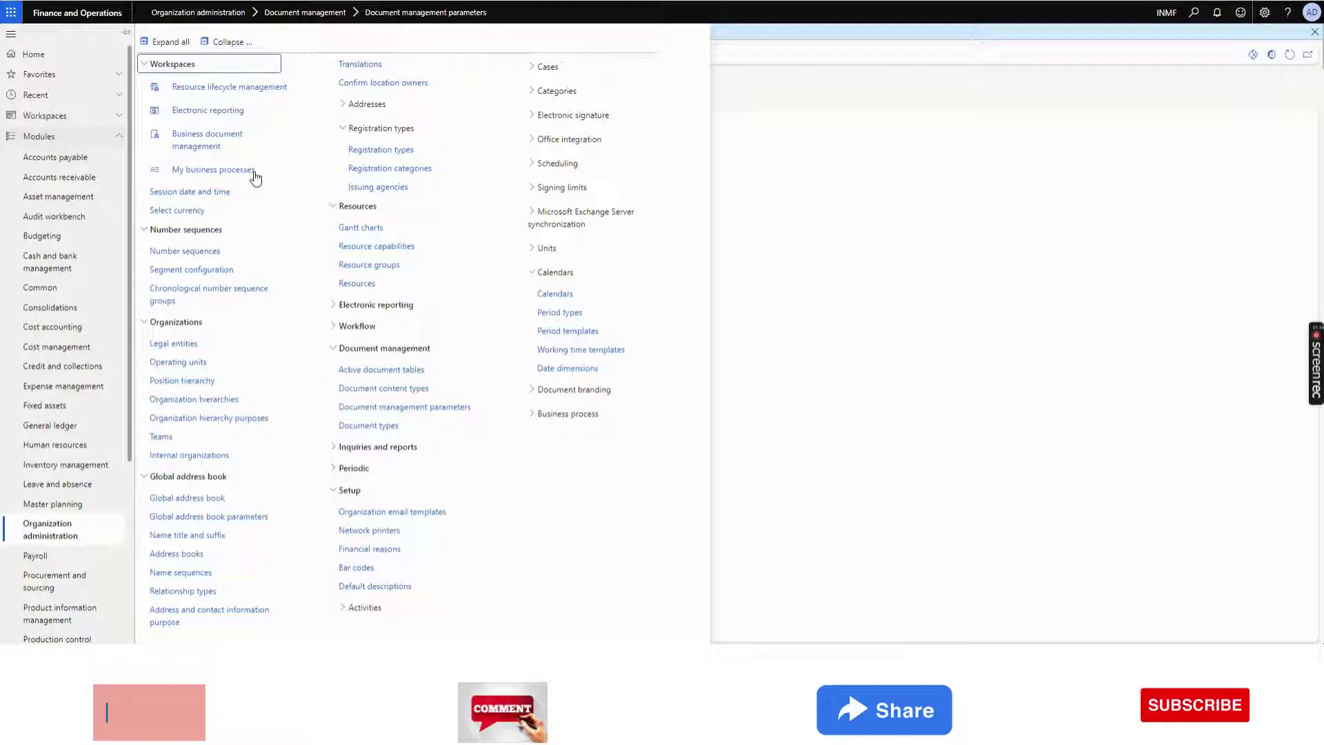
click(385, 425)
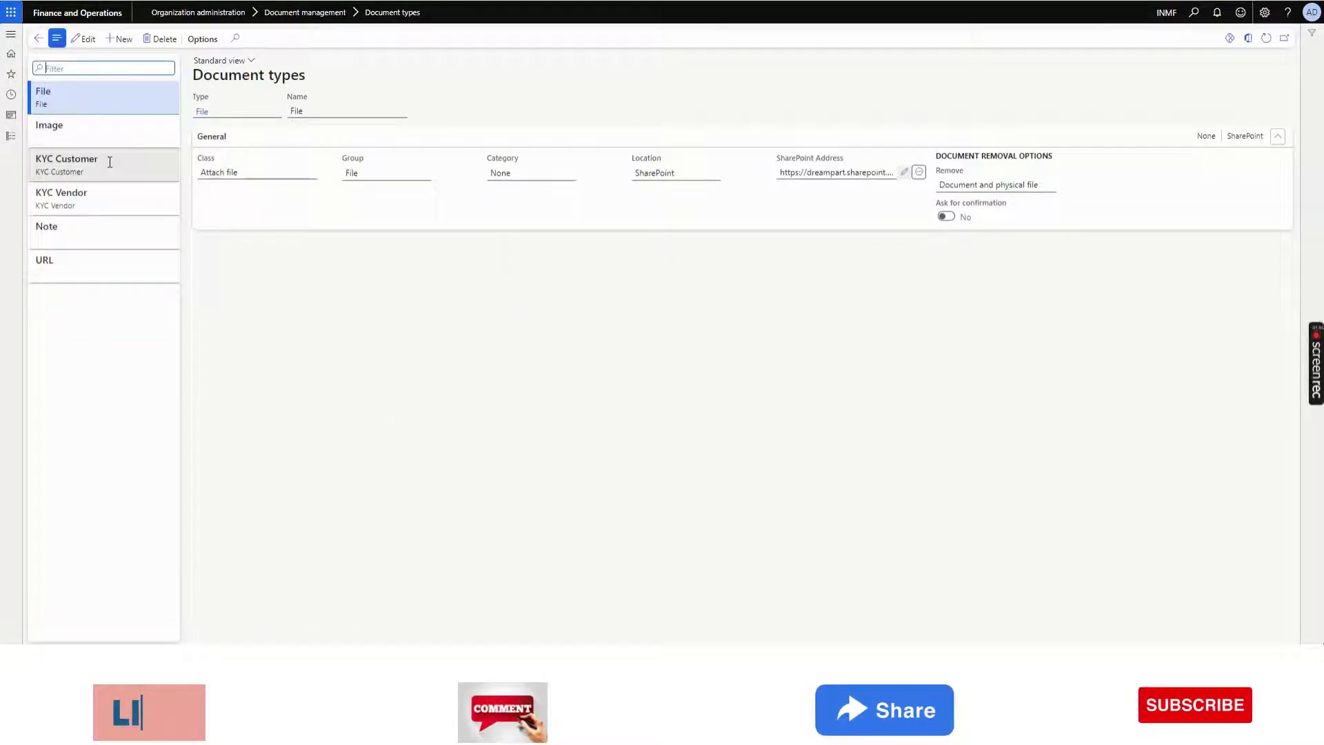
click(110, 162)
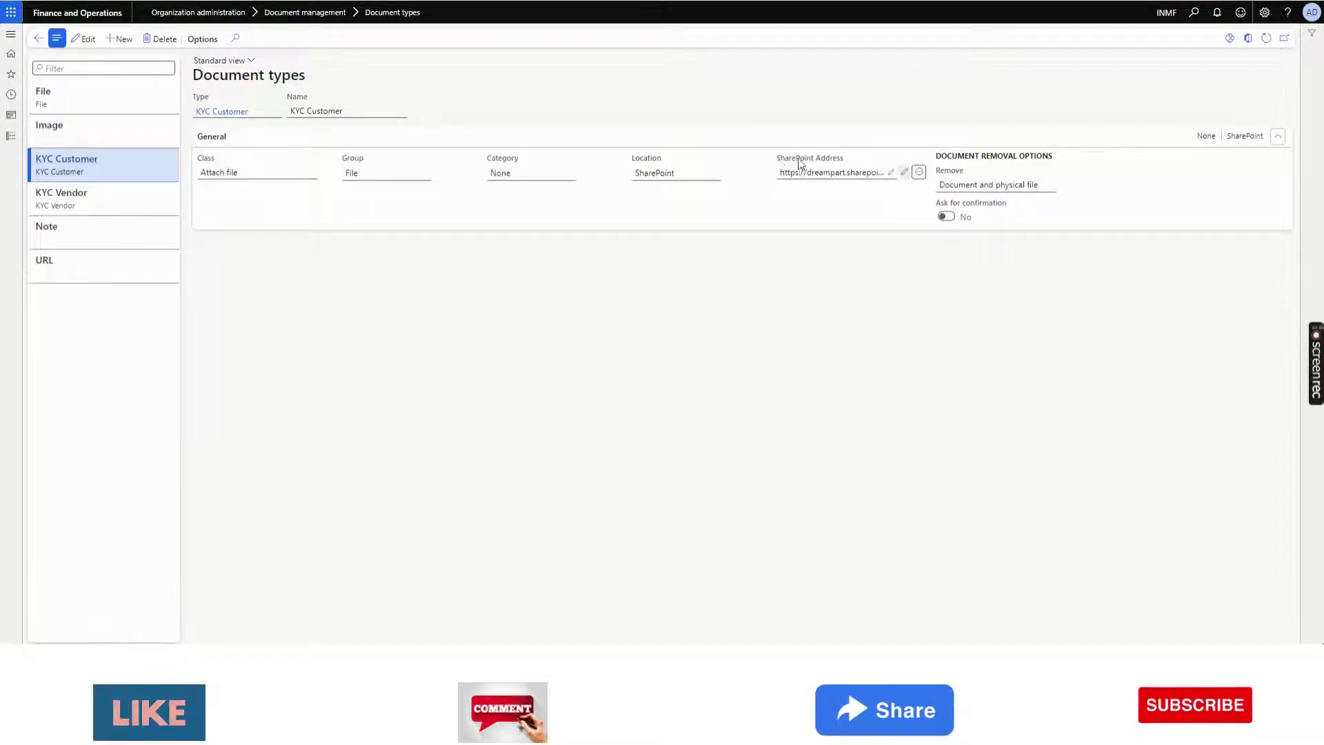
drag(781, 164, 840, 163)
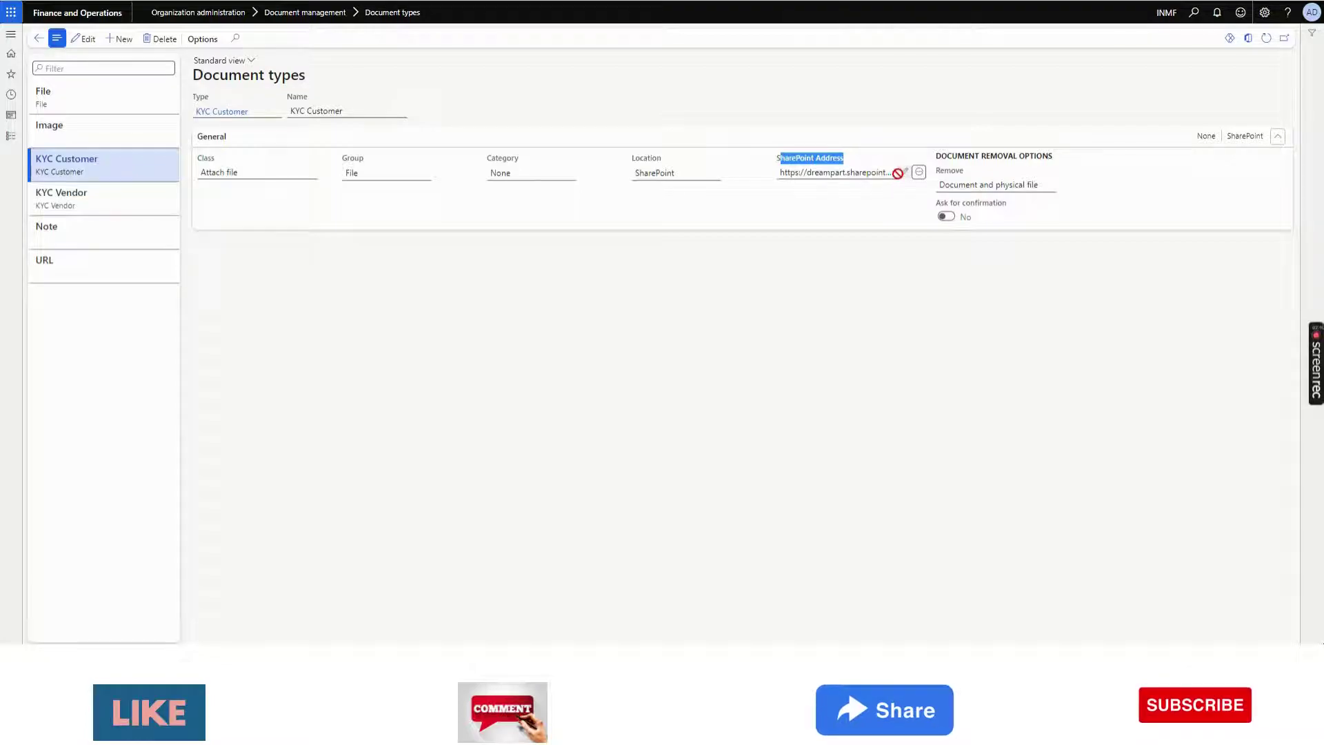
click(559, 312)
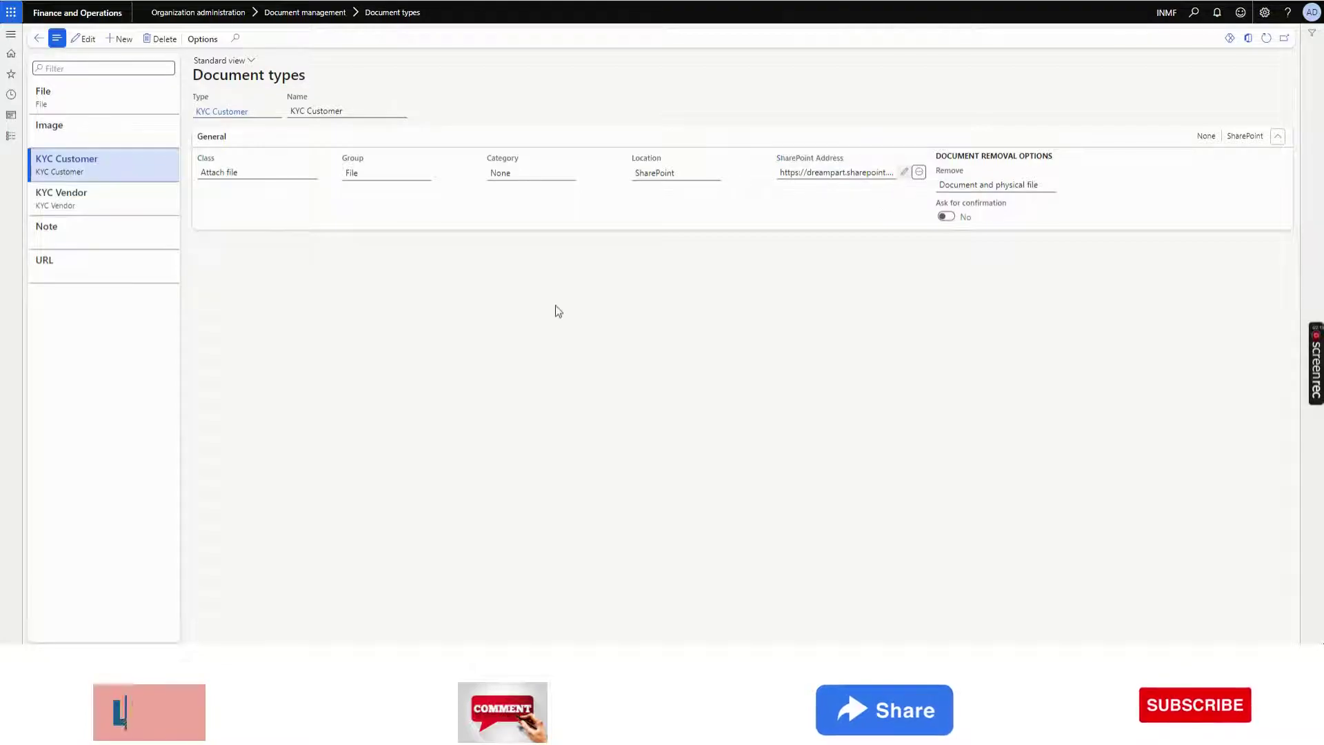
click(110, 207)
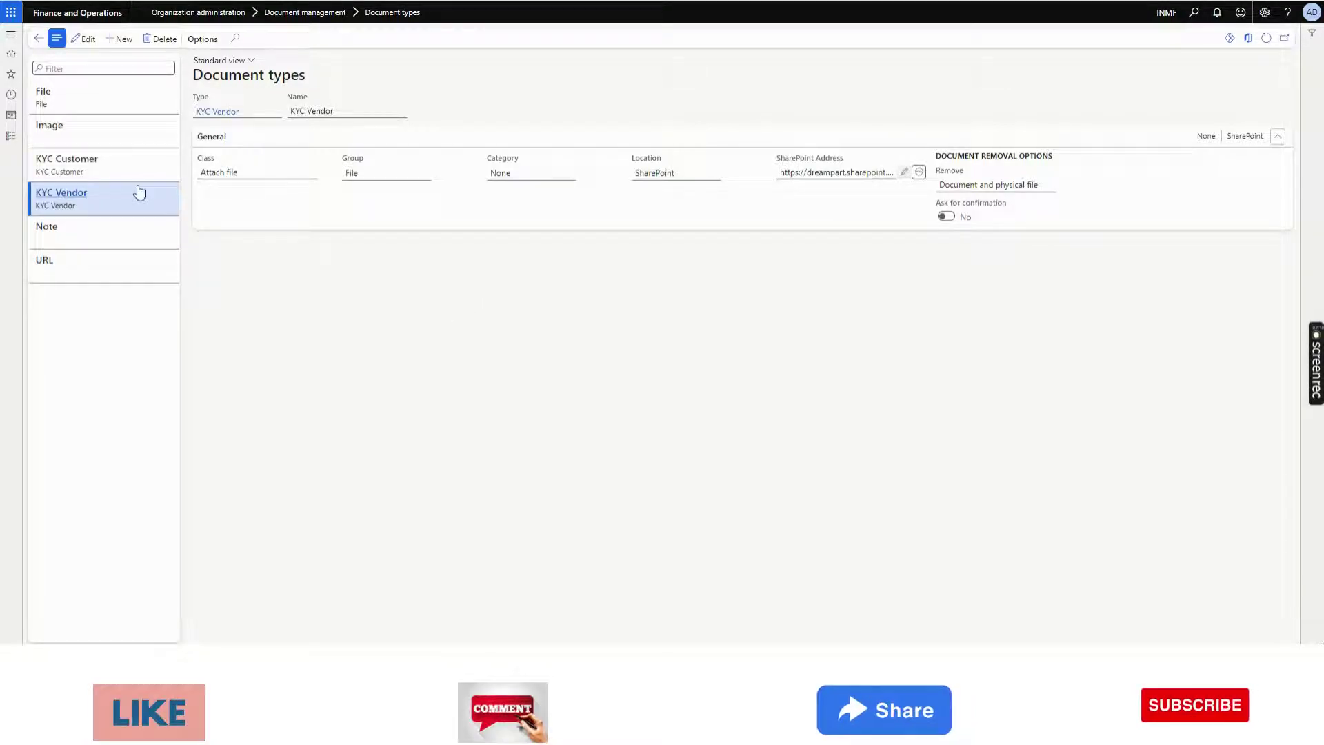
click(126, 169)
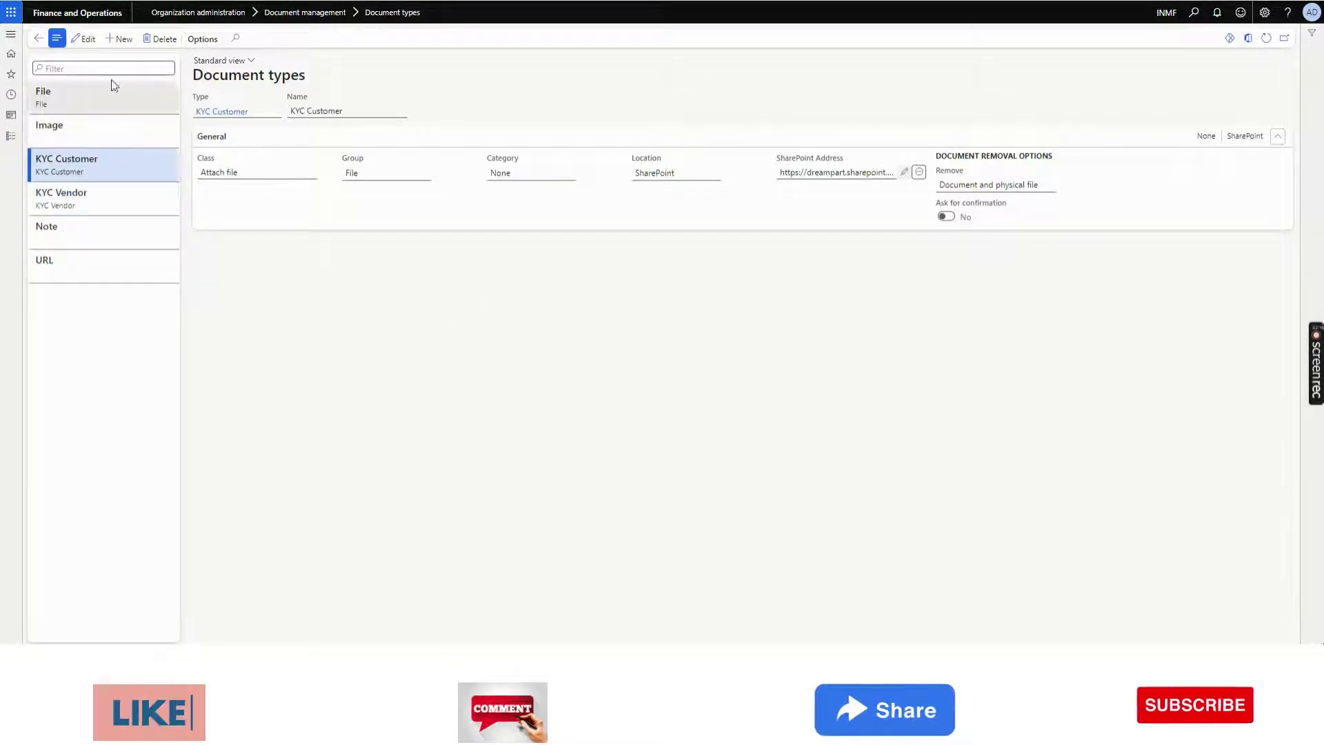
Edit KYC Customer, keep SharePoint as its location, and browse for its SharePoint folder.
click(89, 40)
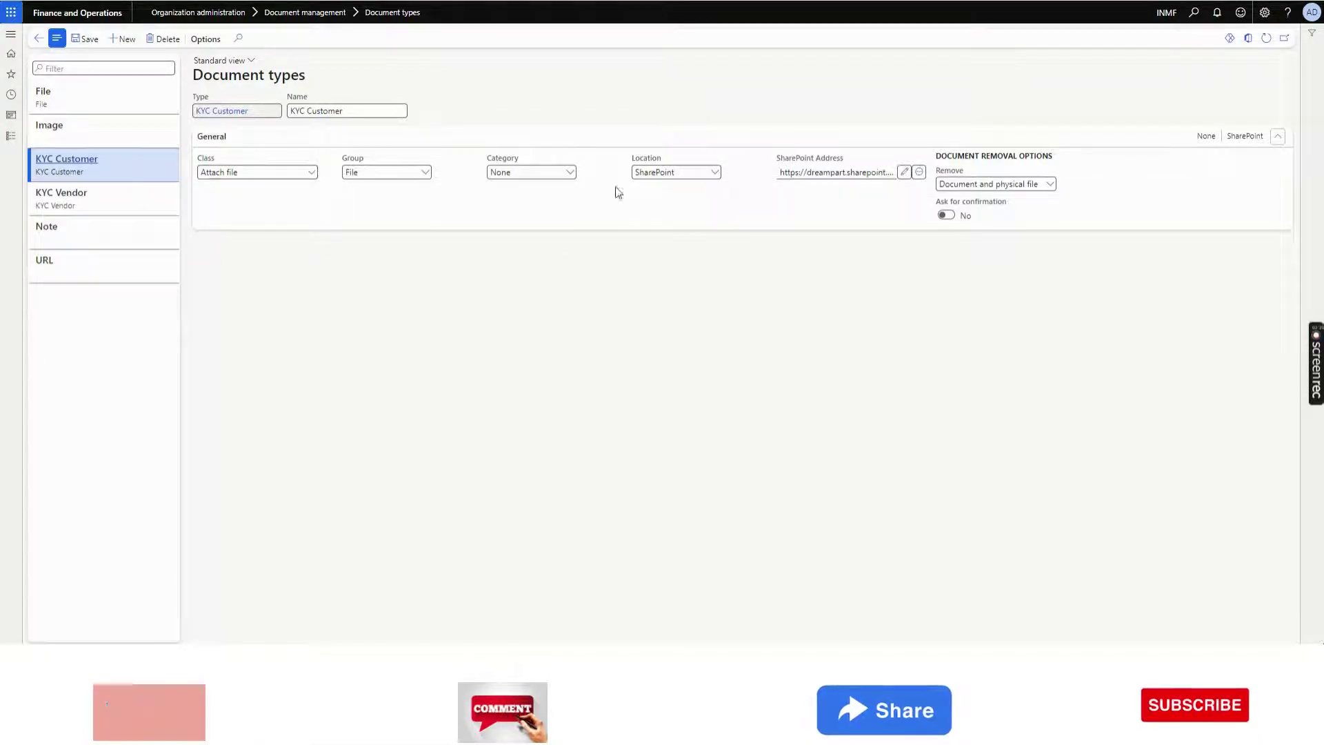
click(714, 176)
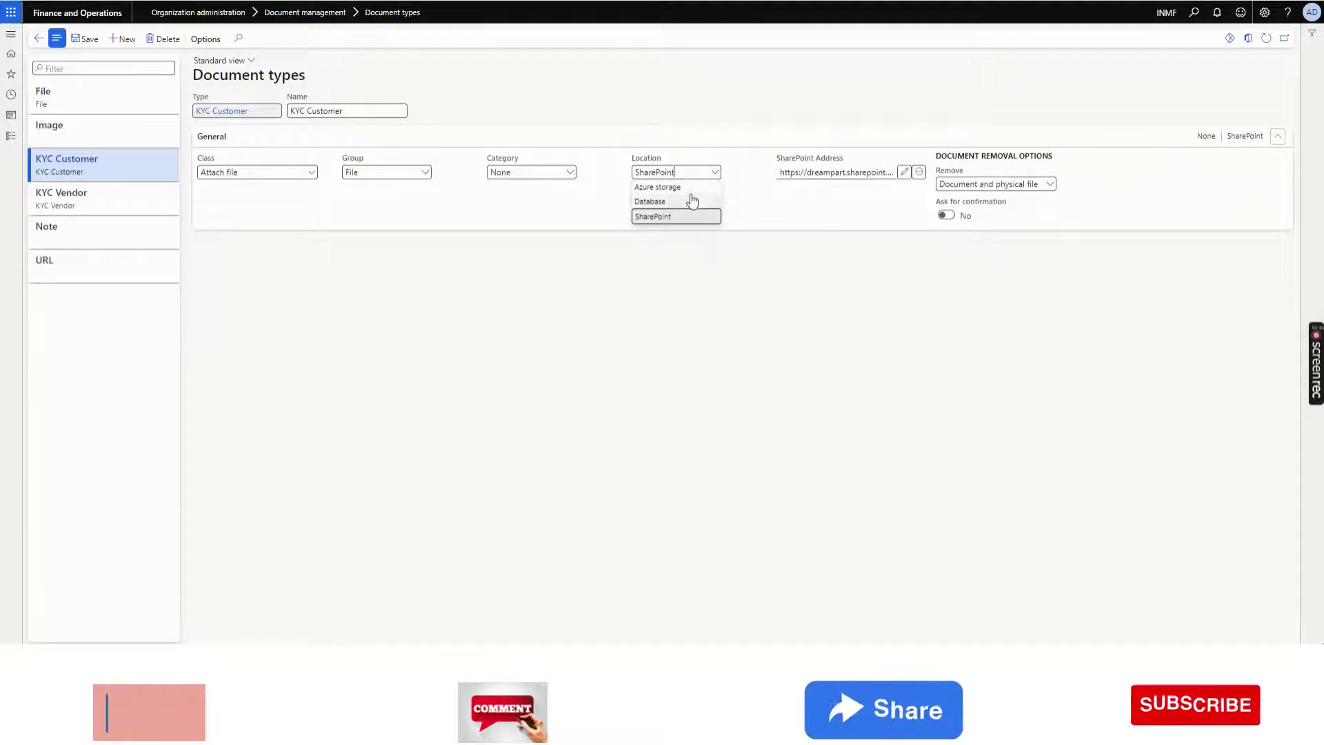
click(732, 280)
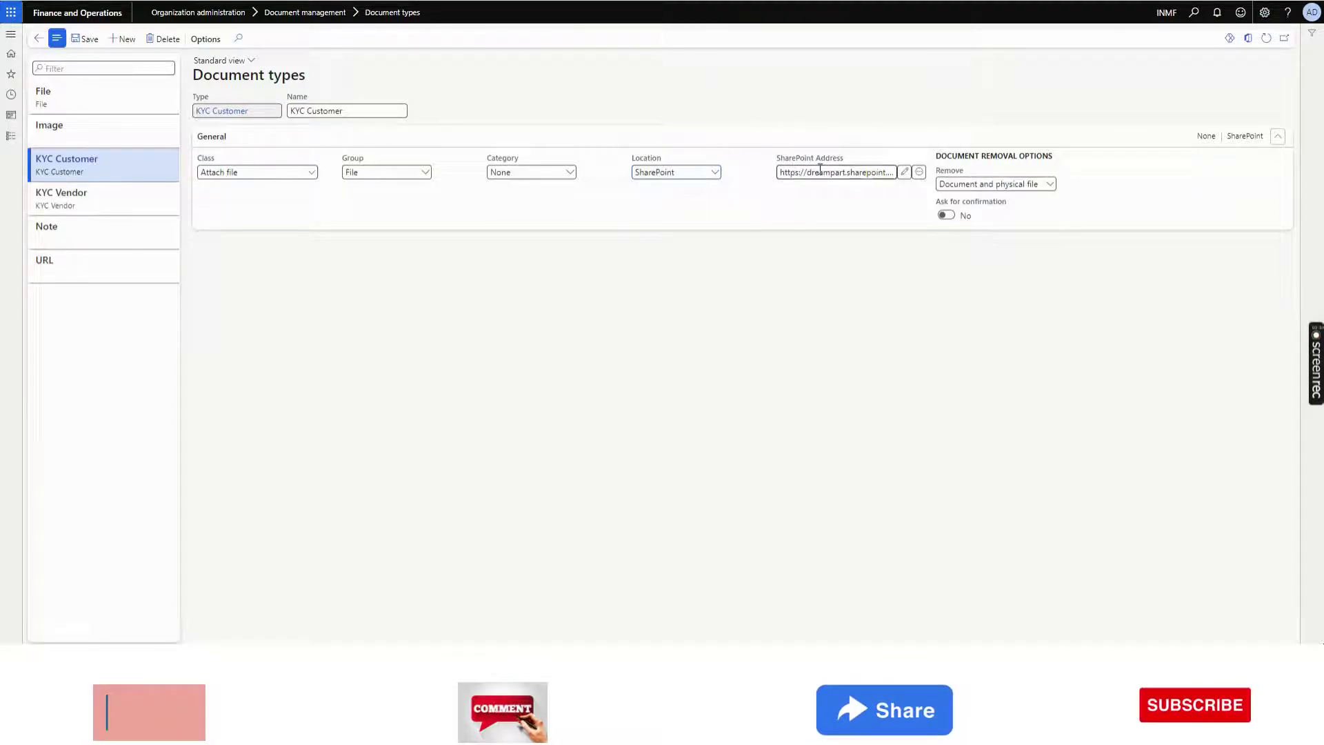
click(903, 173)
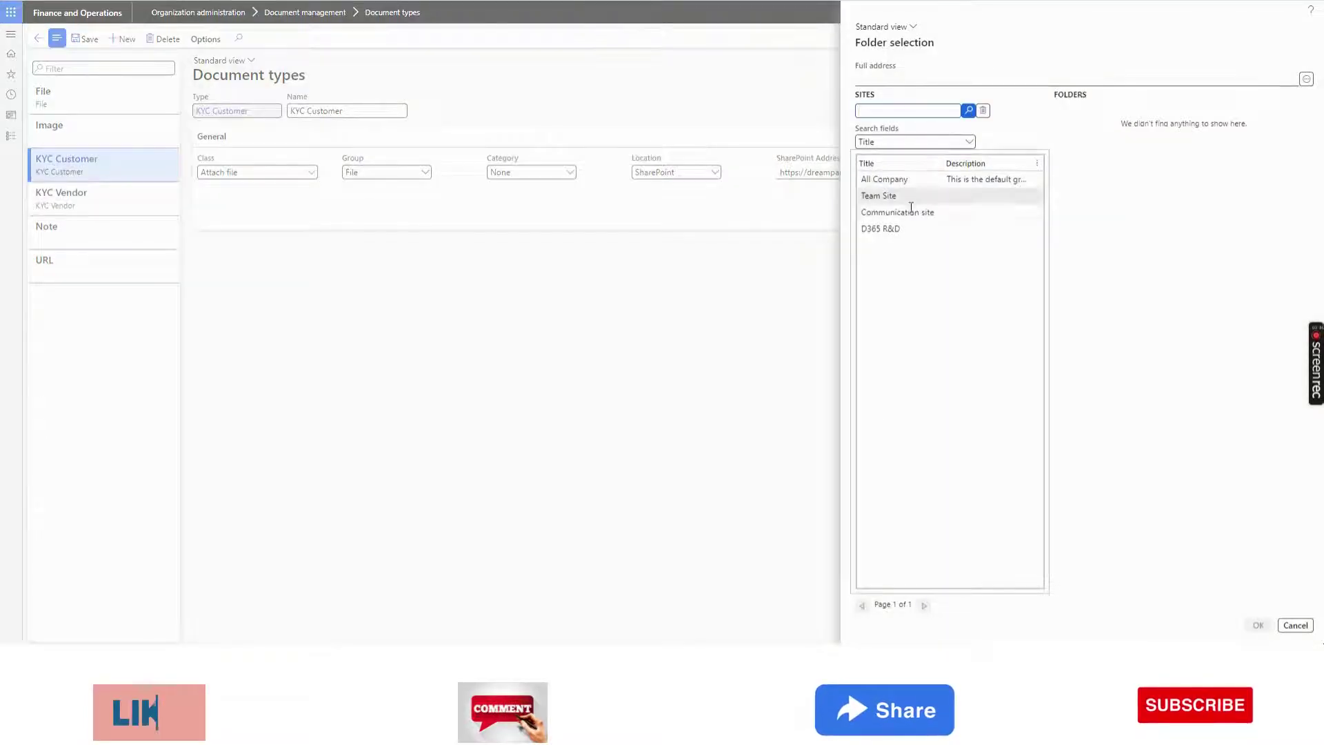
Browse the Communication site's Documents down to KYC Vendor, then cancel without changing the address.
click(912, 211)
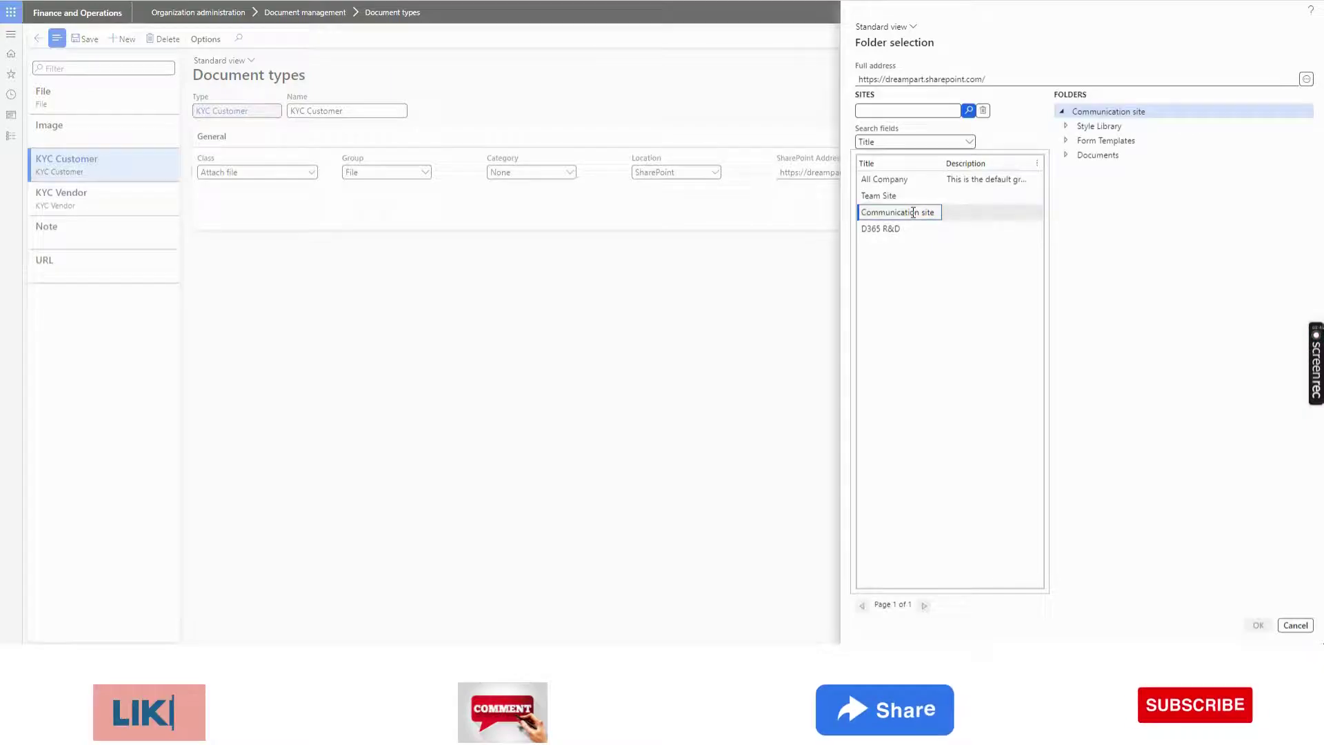
click(1069, 156)
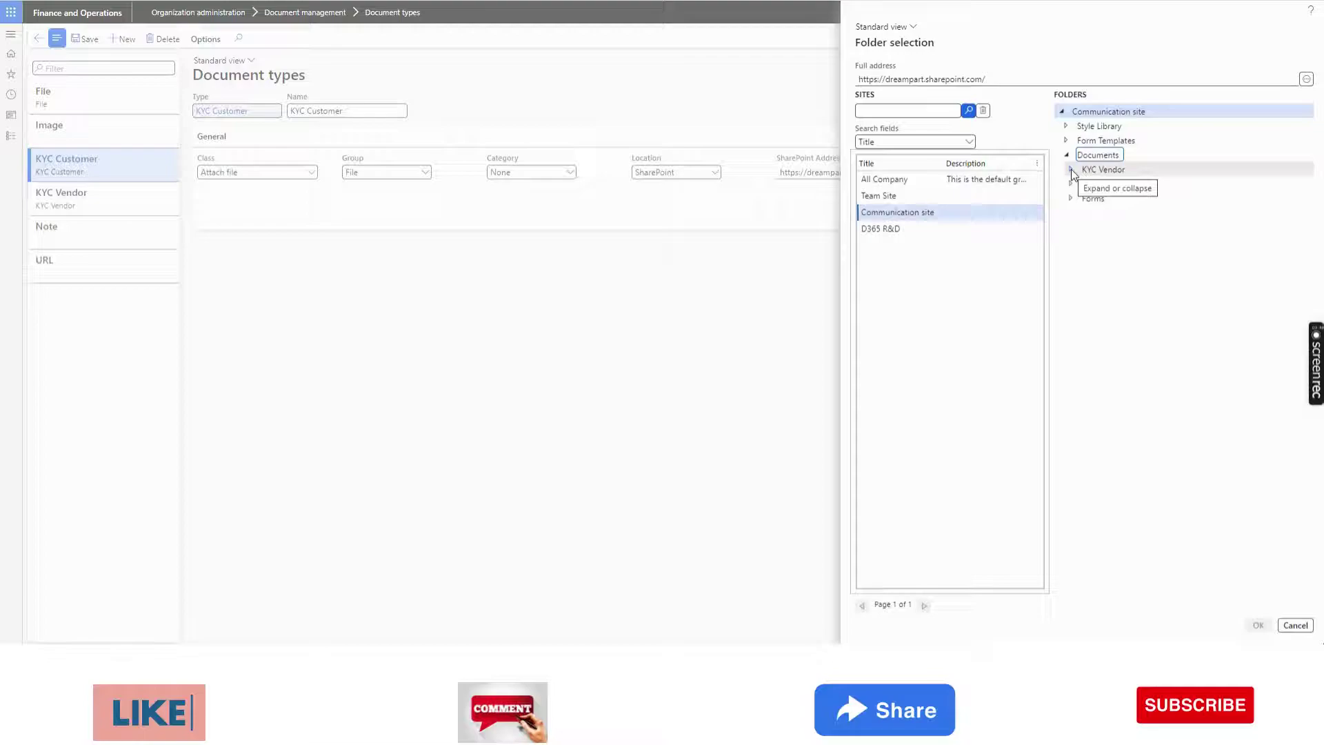
click(1071, 169)
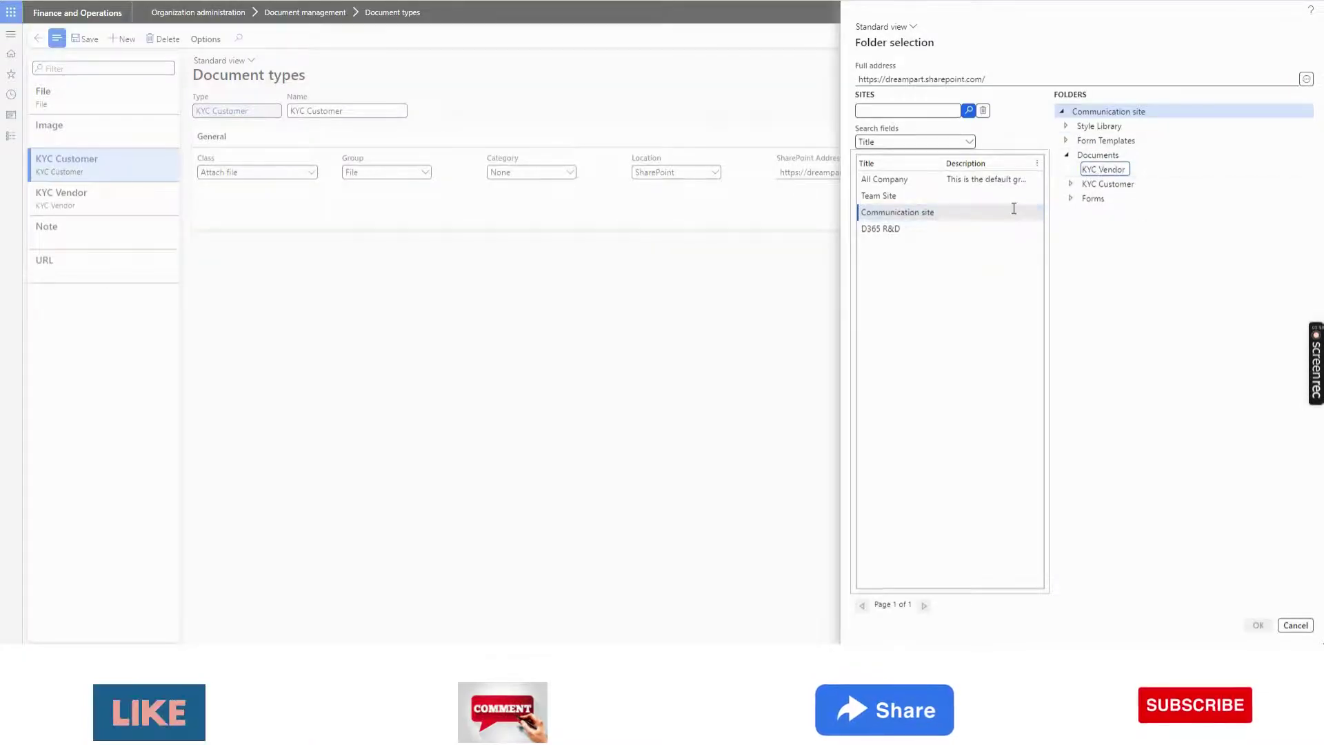
click(1296, 626)
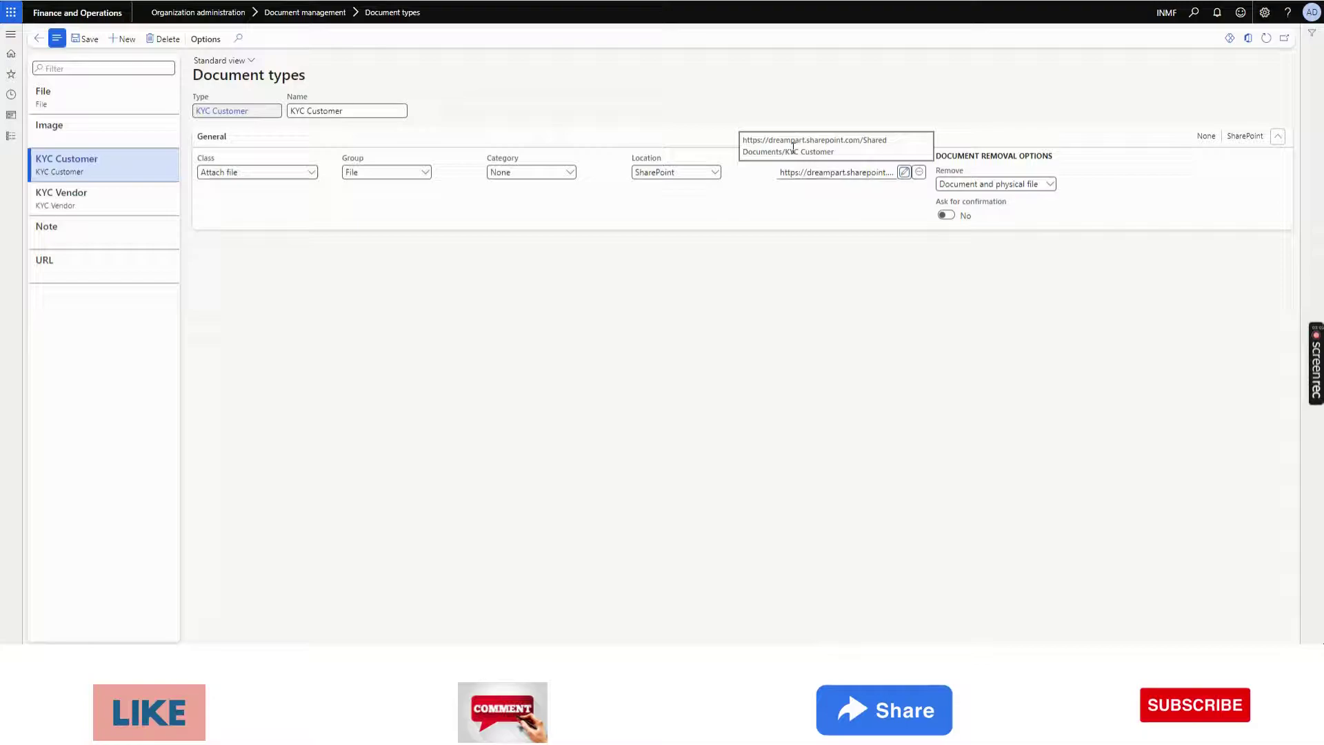
Open the KYC Customer SharePoint location, then view the KYC Vendor document type.
click(921, 174)
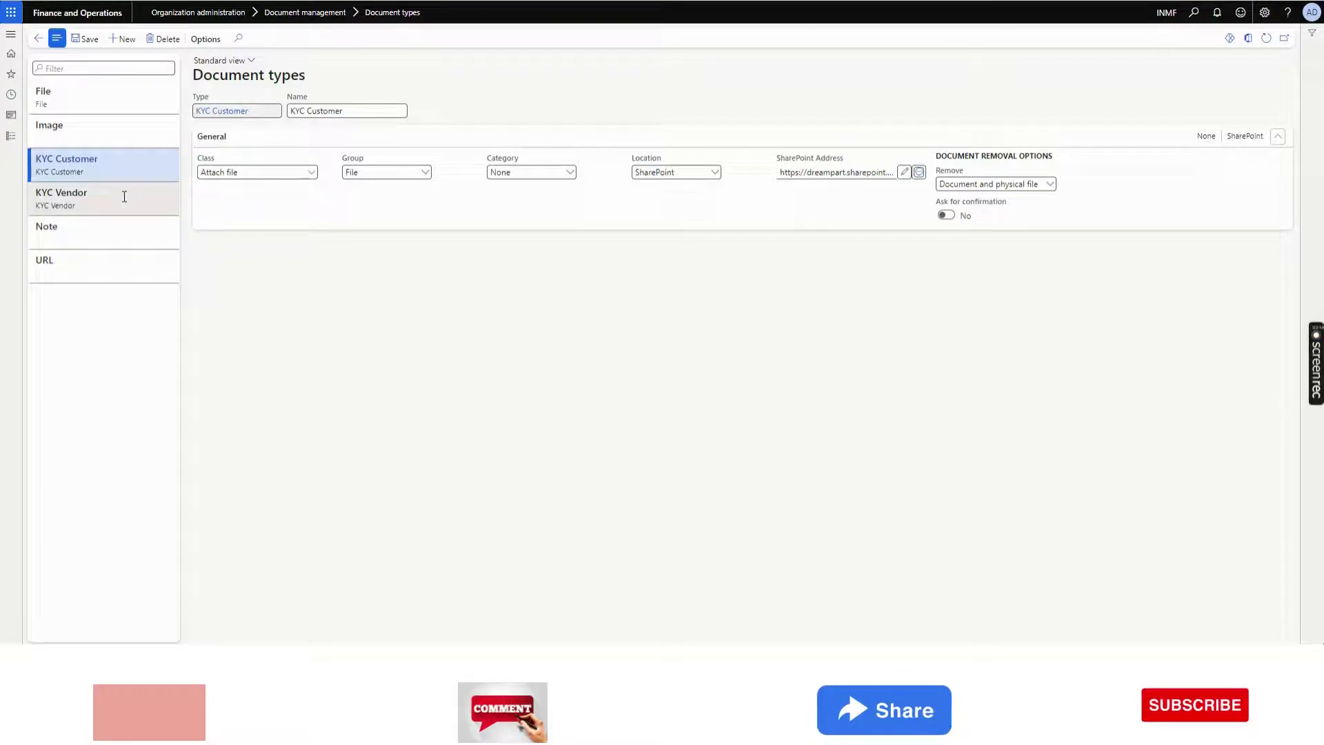
click(124, 197)
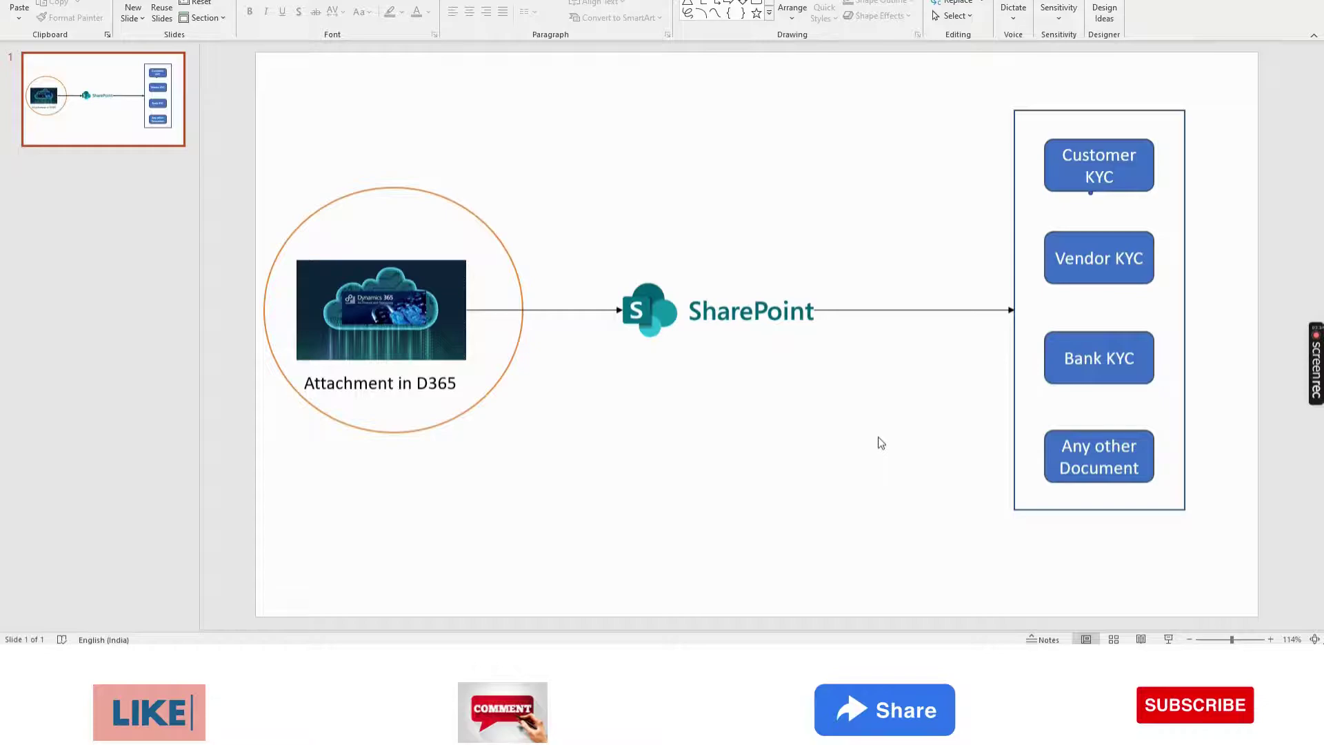
key(alt+Tab)
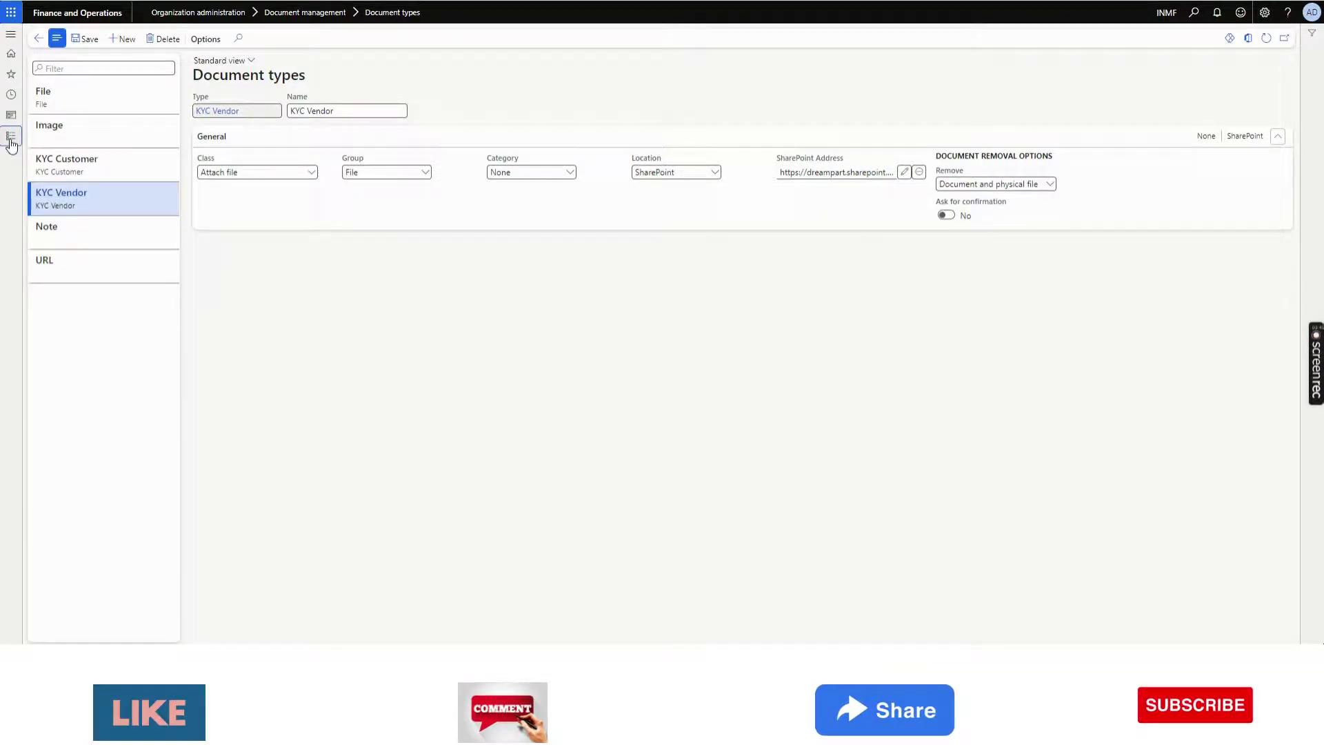
Go to Accounts receivable All customers, and verify the SharePoint KYC Customer folder is empty.
click(11, 138)
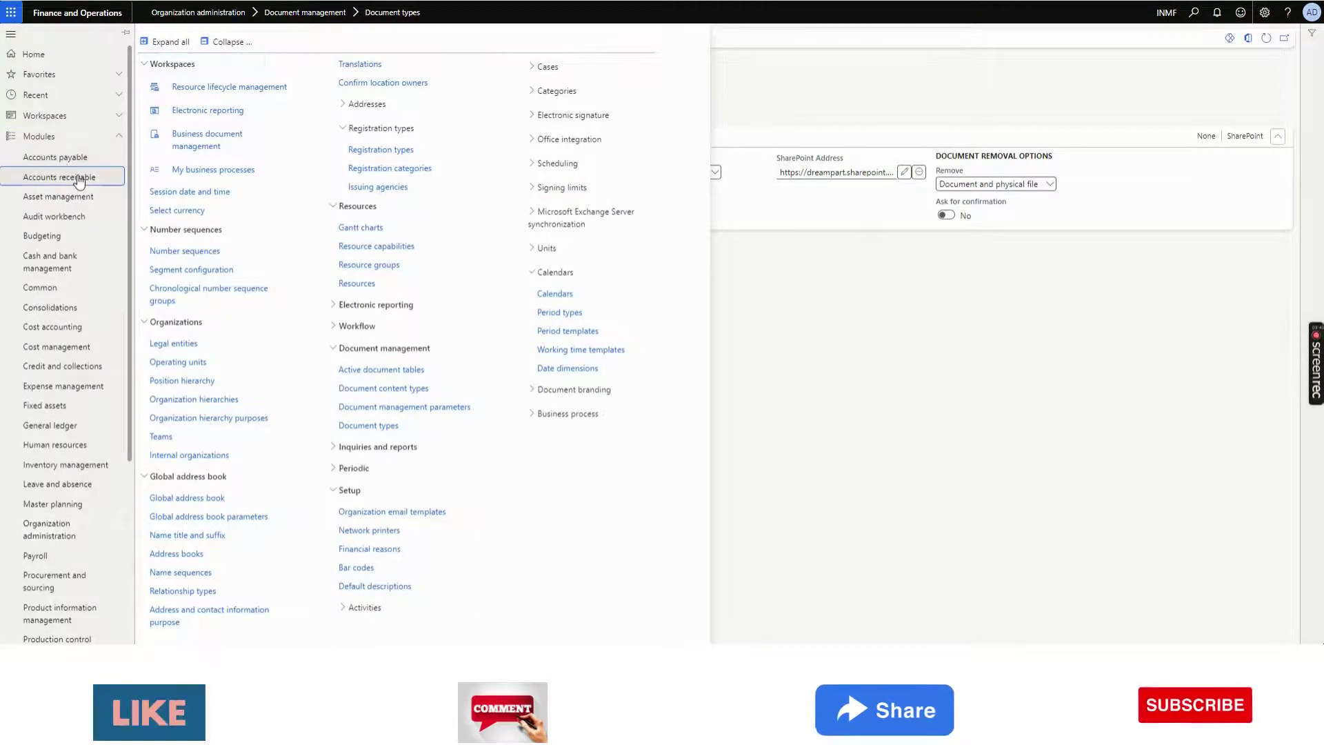
click(79, 178)
click(170, 155)
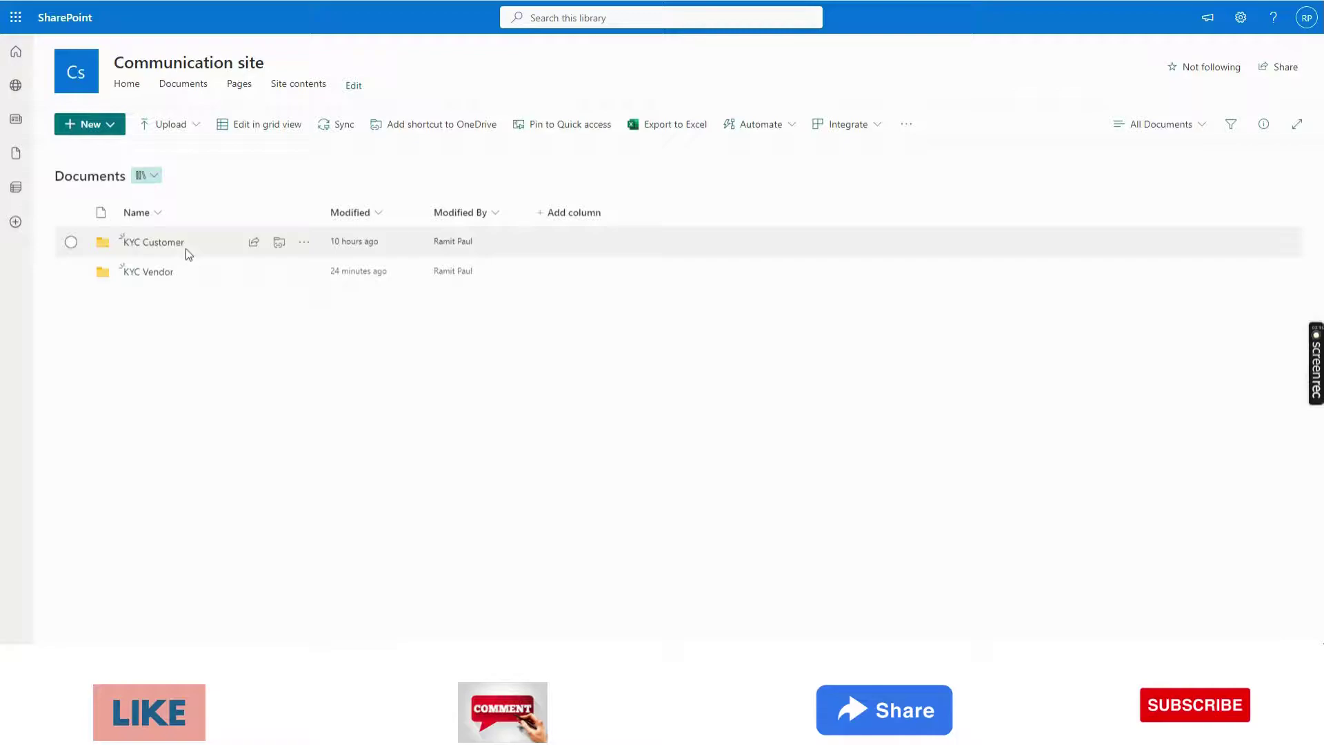
click(155, 242)
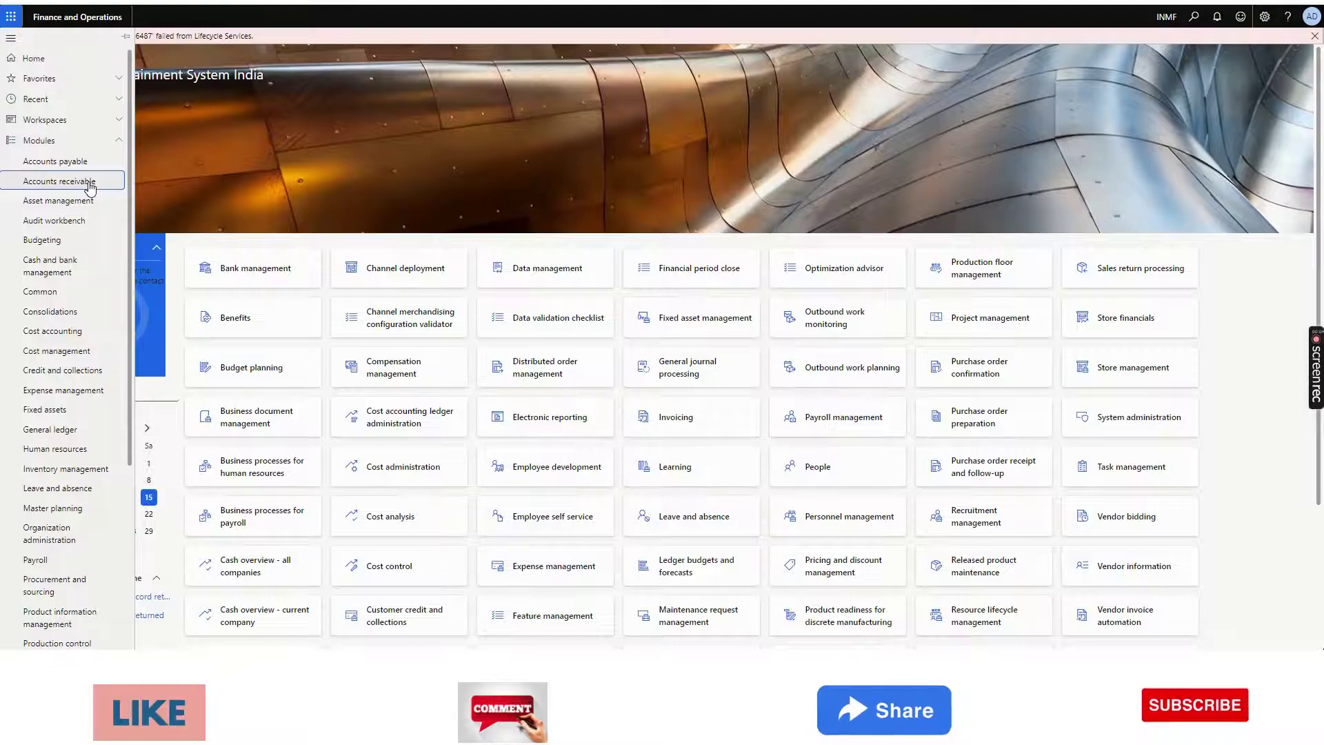
Select customer Client one IKEA, open its attachments with Ctrl+Shift+A, and list New attachment types.
click(90, 184)
click(194, 160)
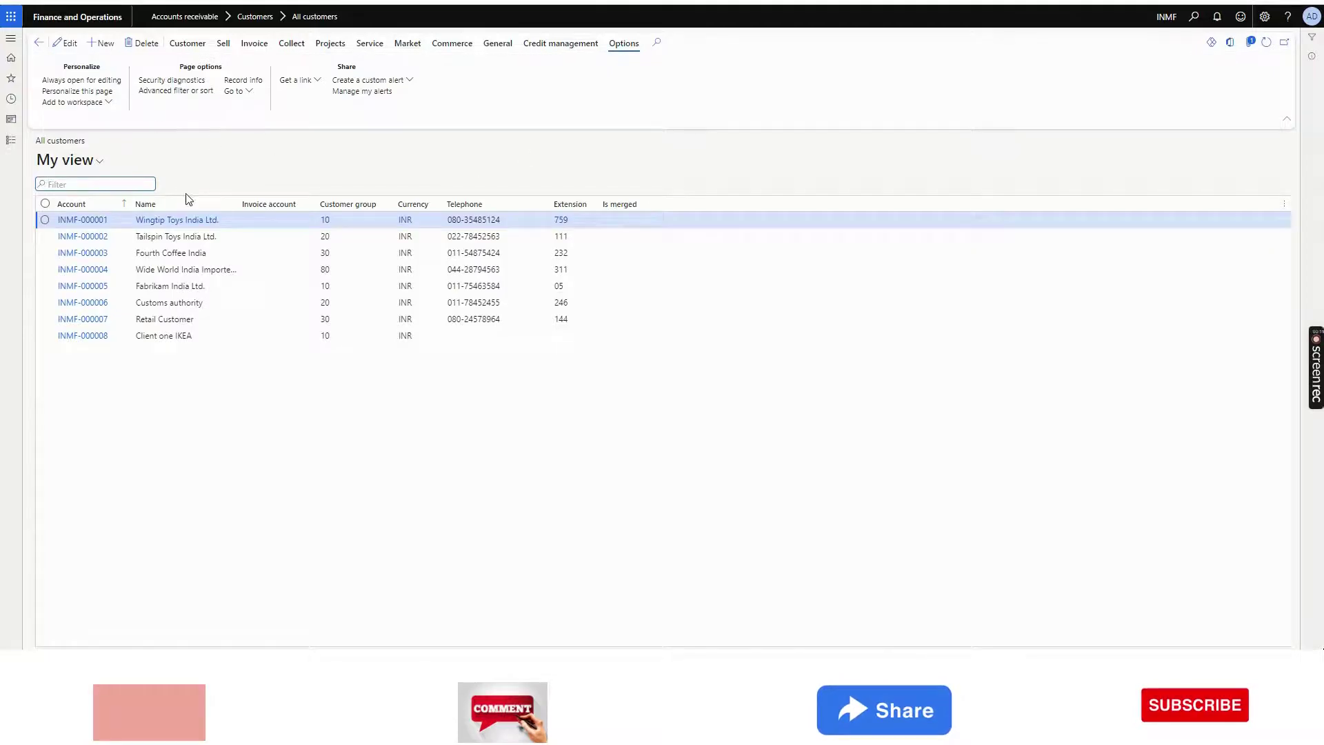
click(179, 338)
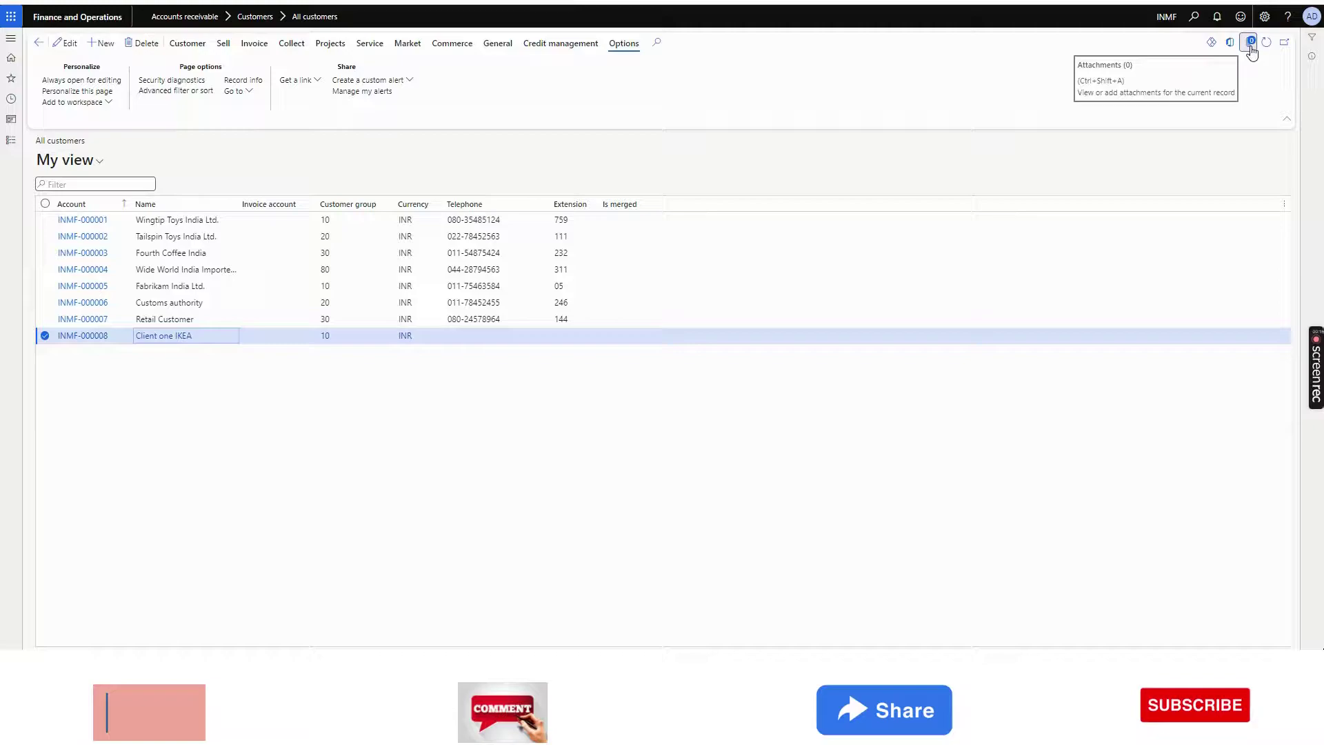
key(ctrl+shift+a)
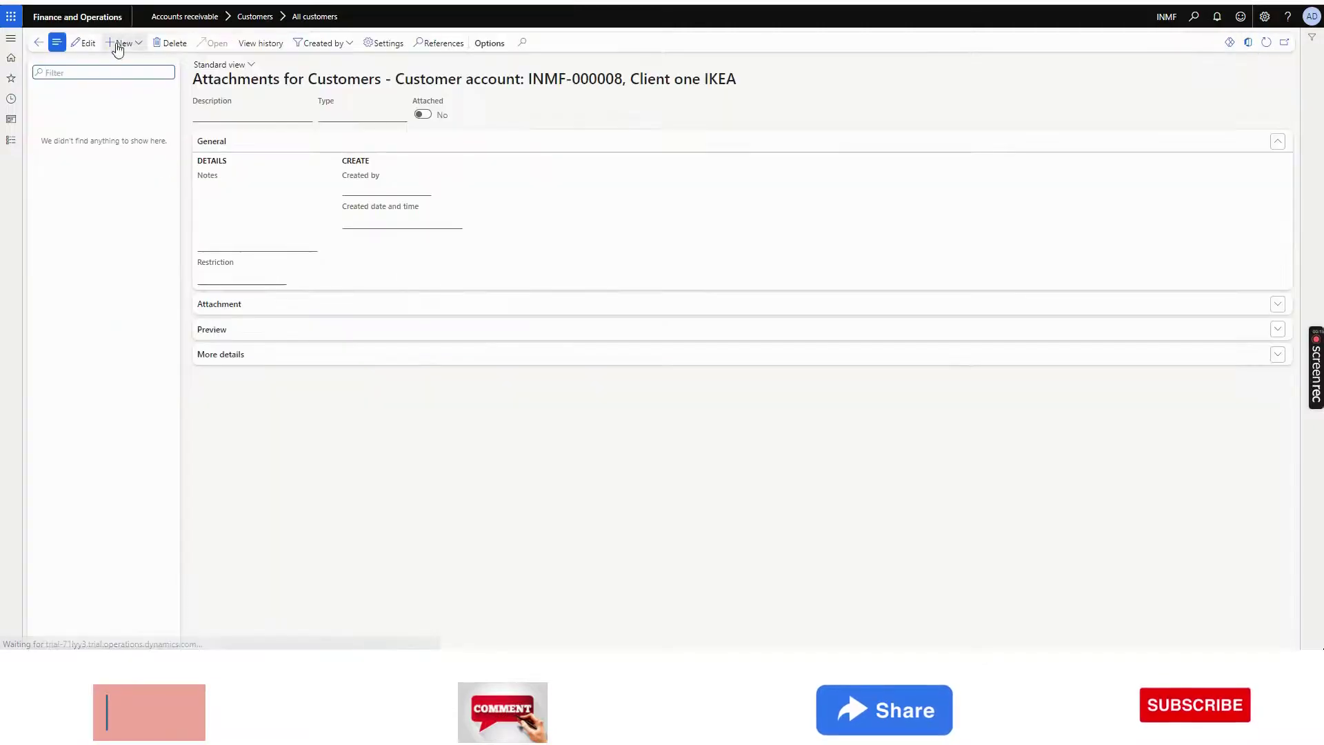
click(127, 45)
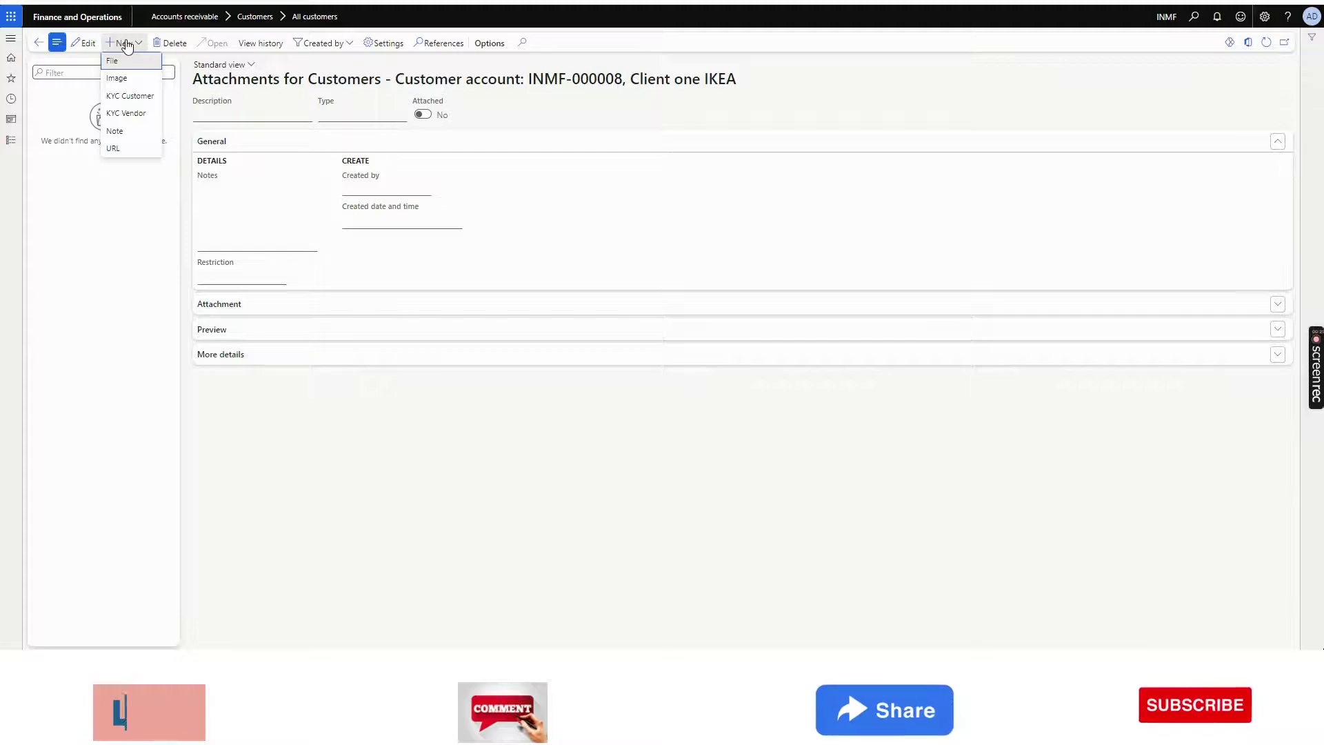
Attach IKEA Sweden KYC.pdf from Downloads as a KYC Customer document, then return to All customers.
click(141, 101)
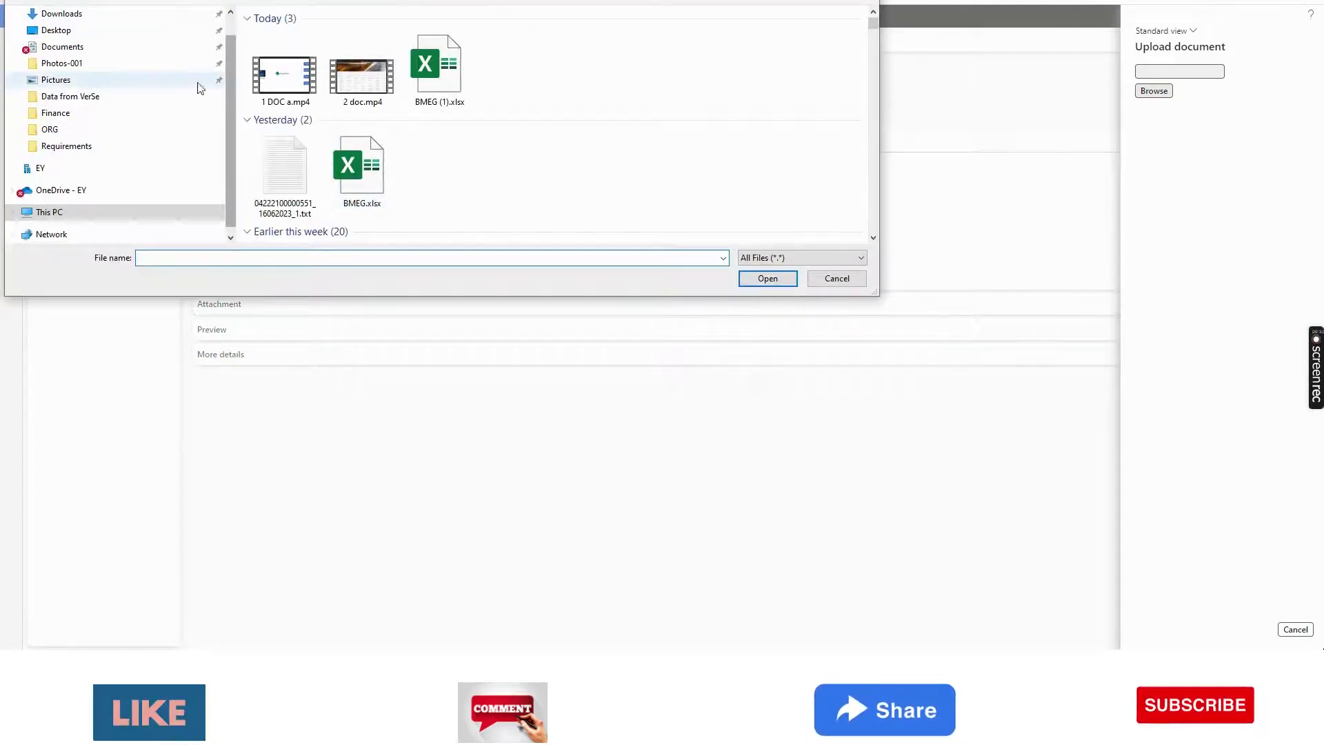
scroll(231, 19, up, 2)
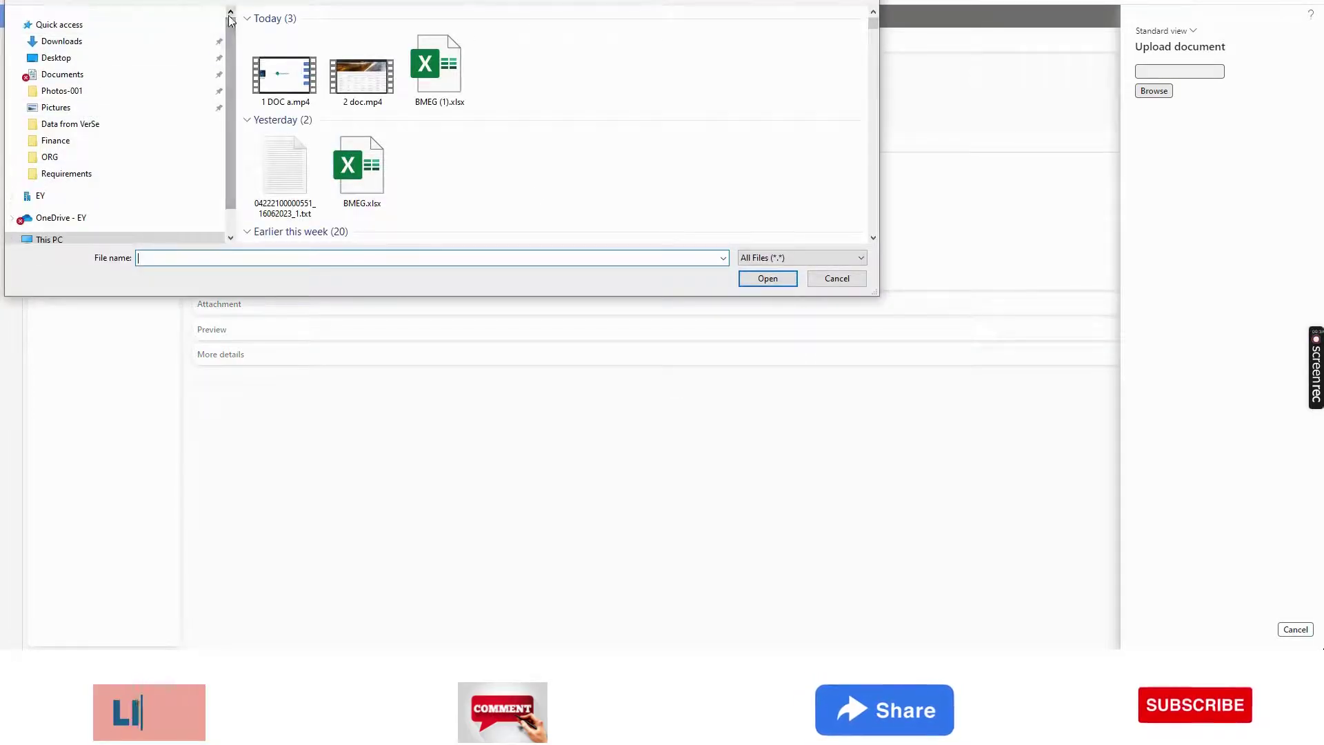
click(114, 42)
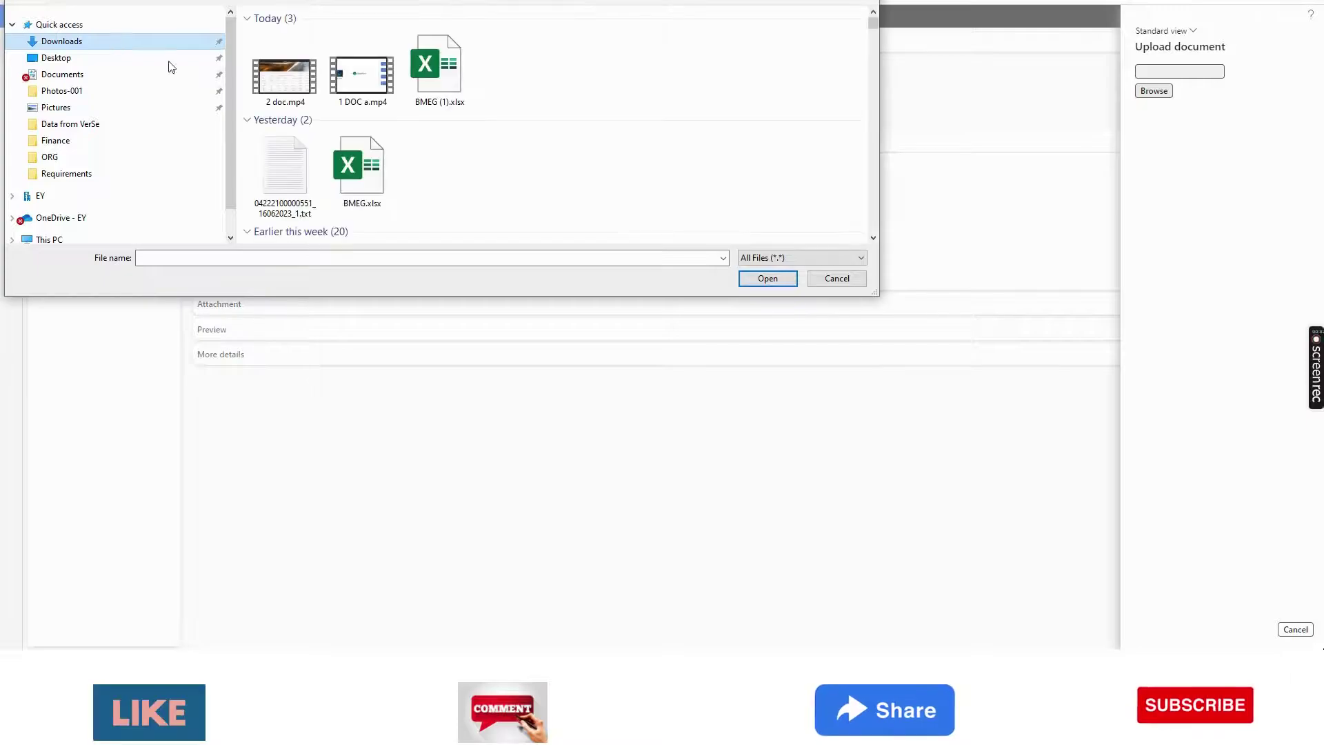
scroll(876, 235, down, 3)
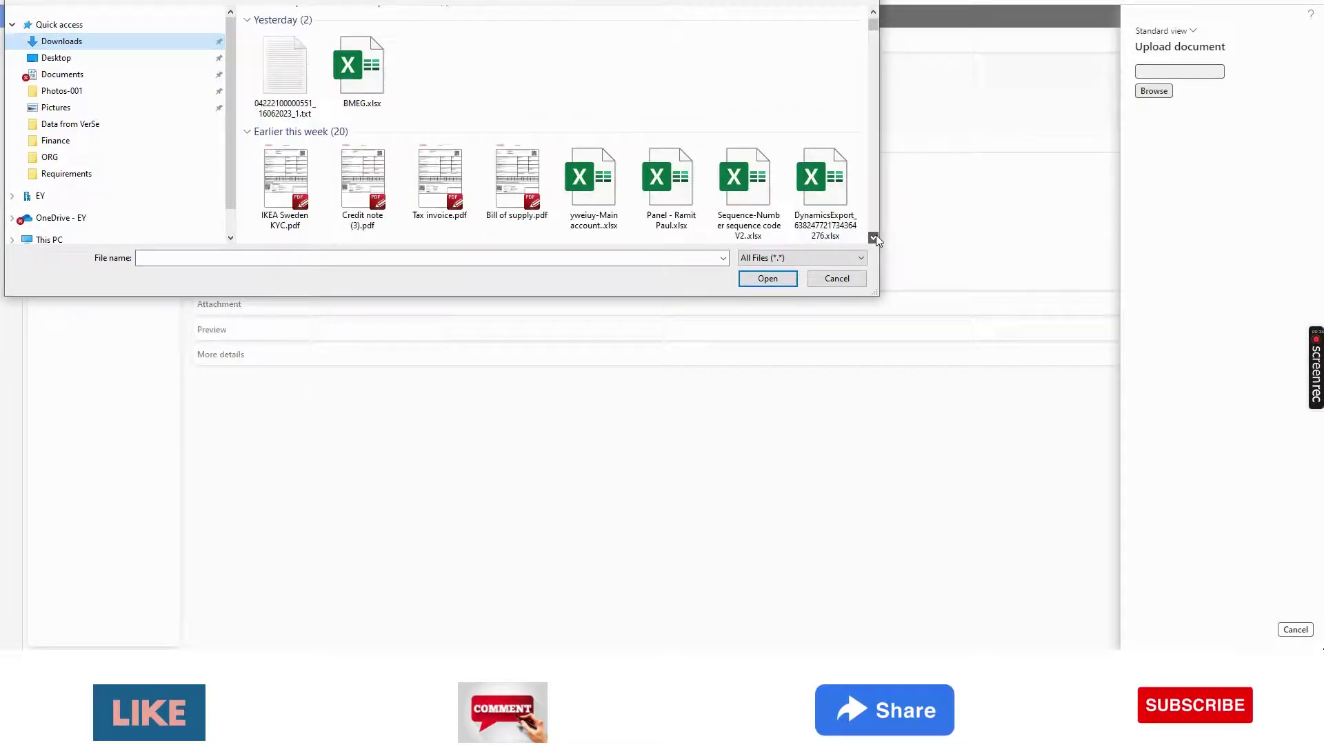
click(310, 91)
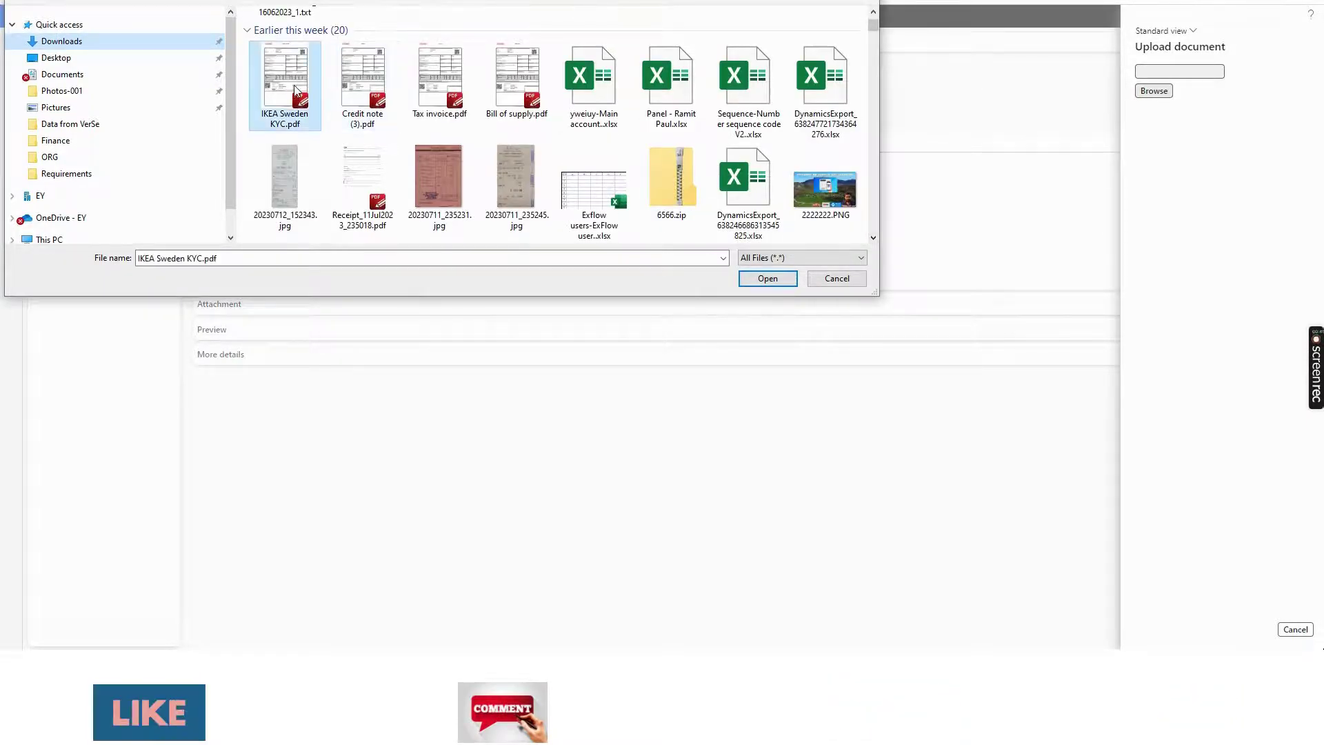
click(776, 282)
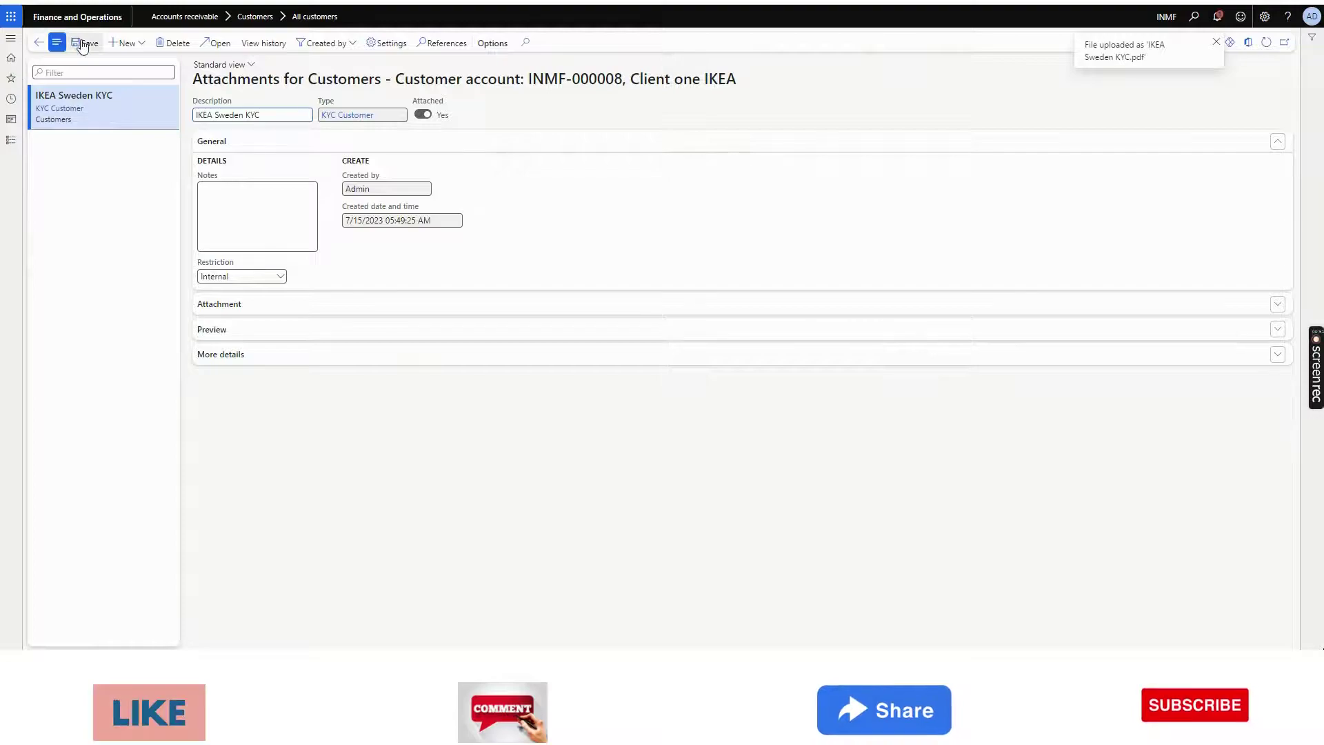
click(39, 43)
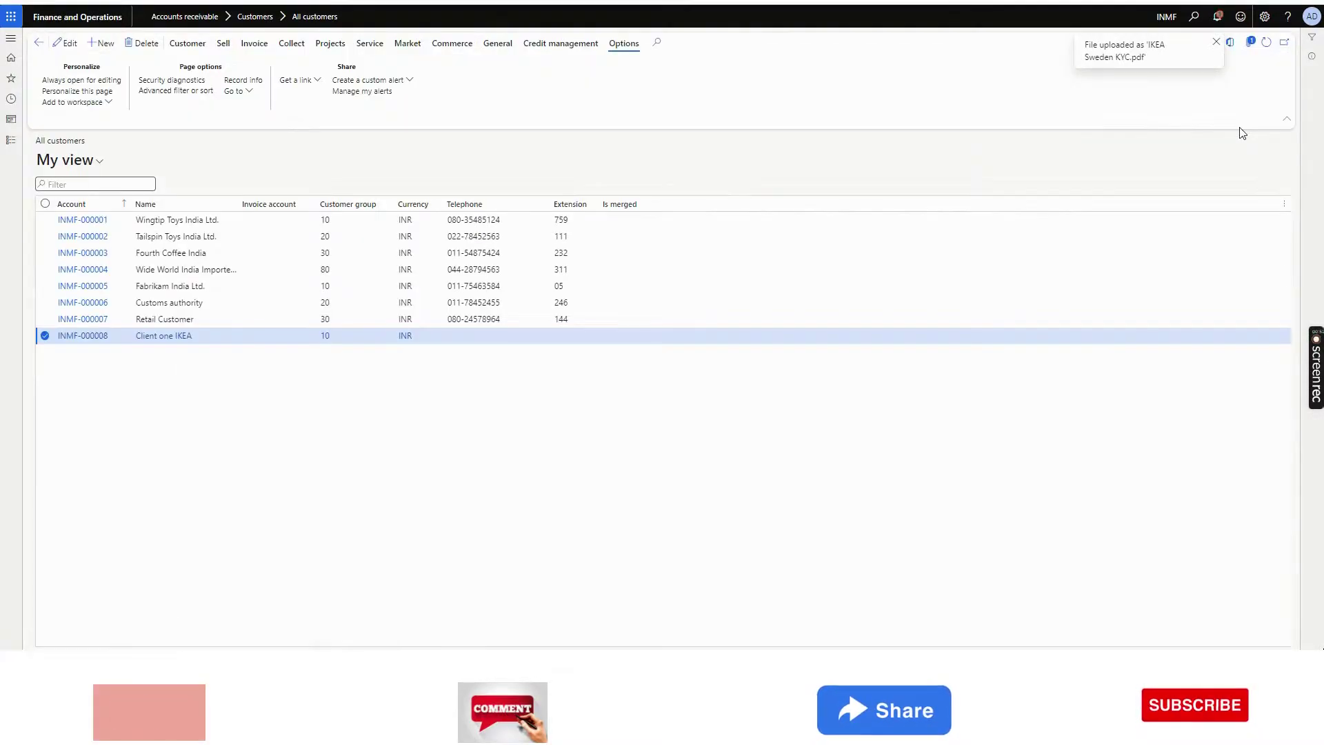
Refresh customers, then confirm in SharePoint KYC Vendor is empty and KYC Customer holds IKEA Sweden KYC.pdf.
click(1267, 45)
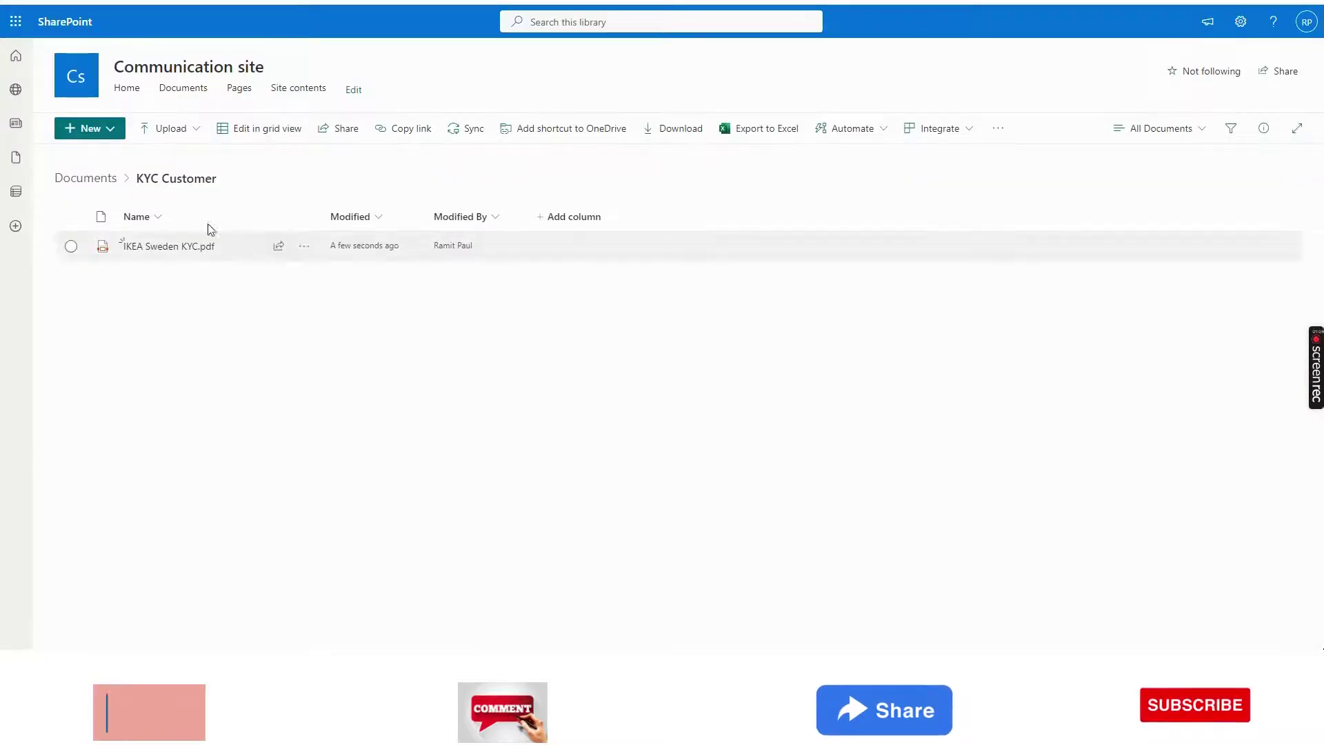
click(109, 179)
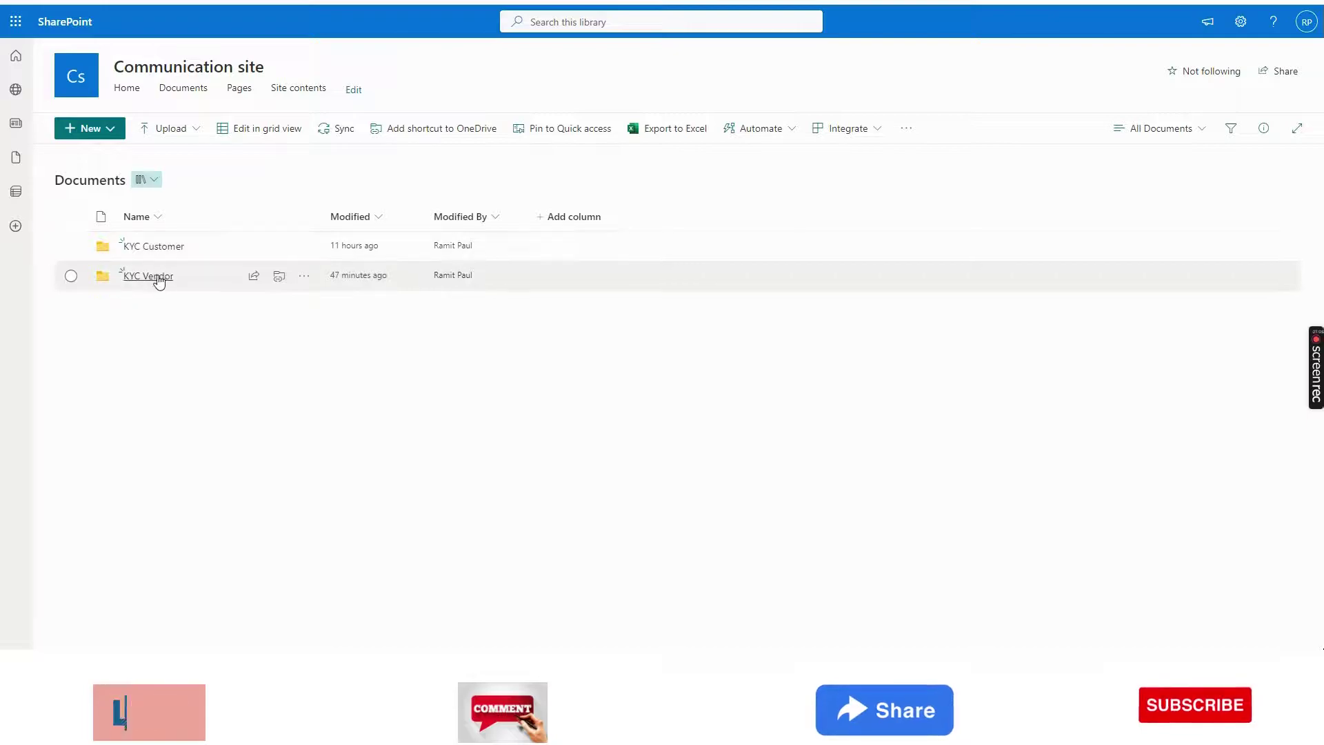
click(148, 276)
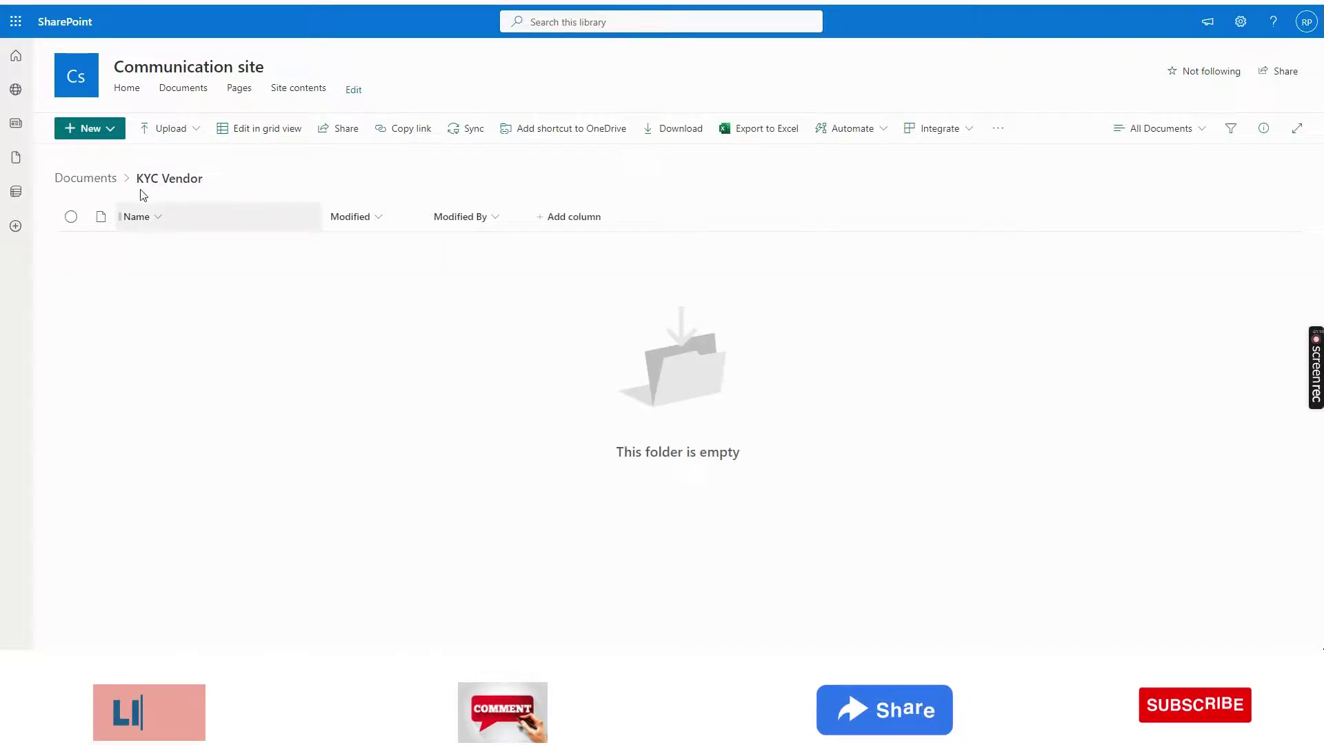
click(106, 181)
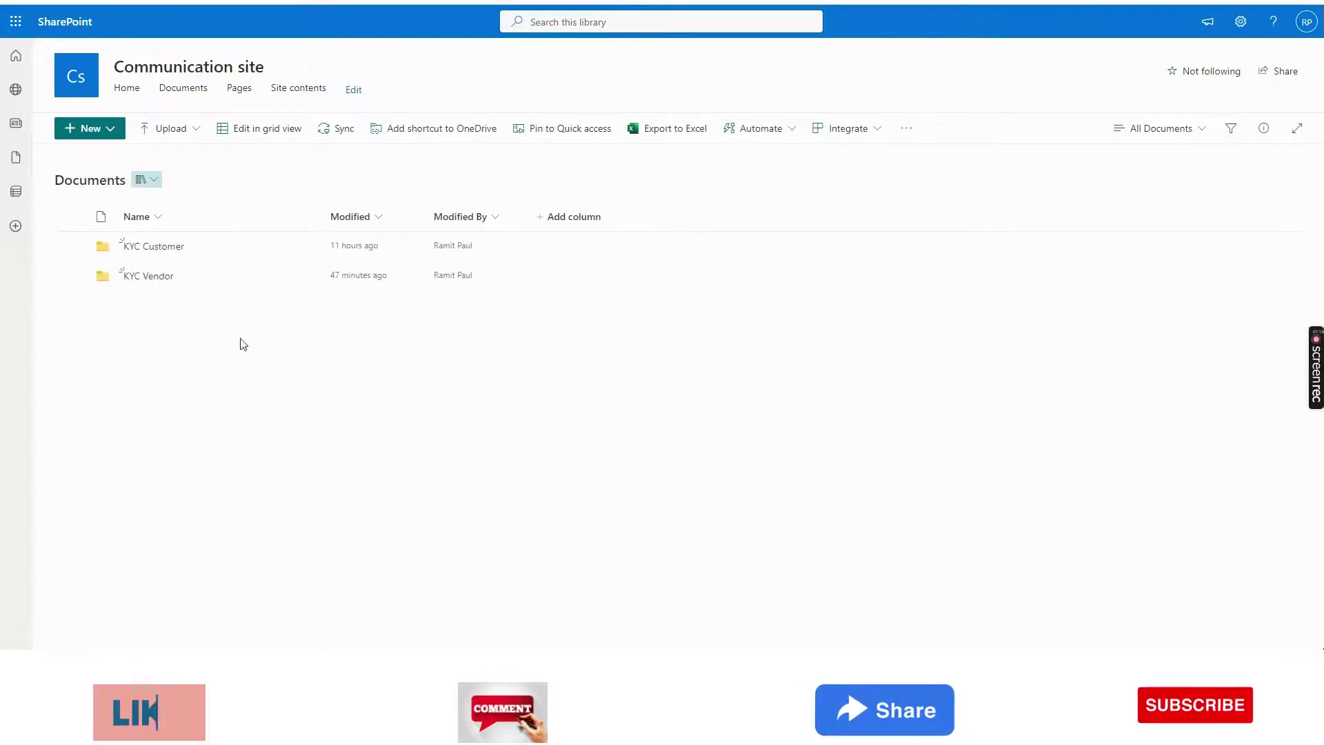
click(152, 249)
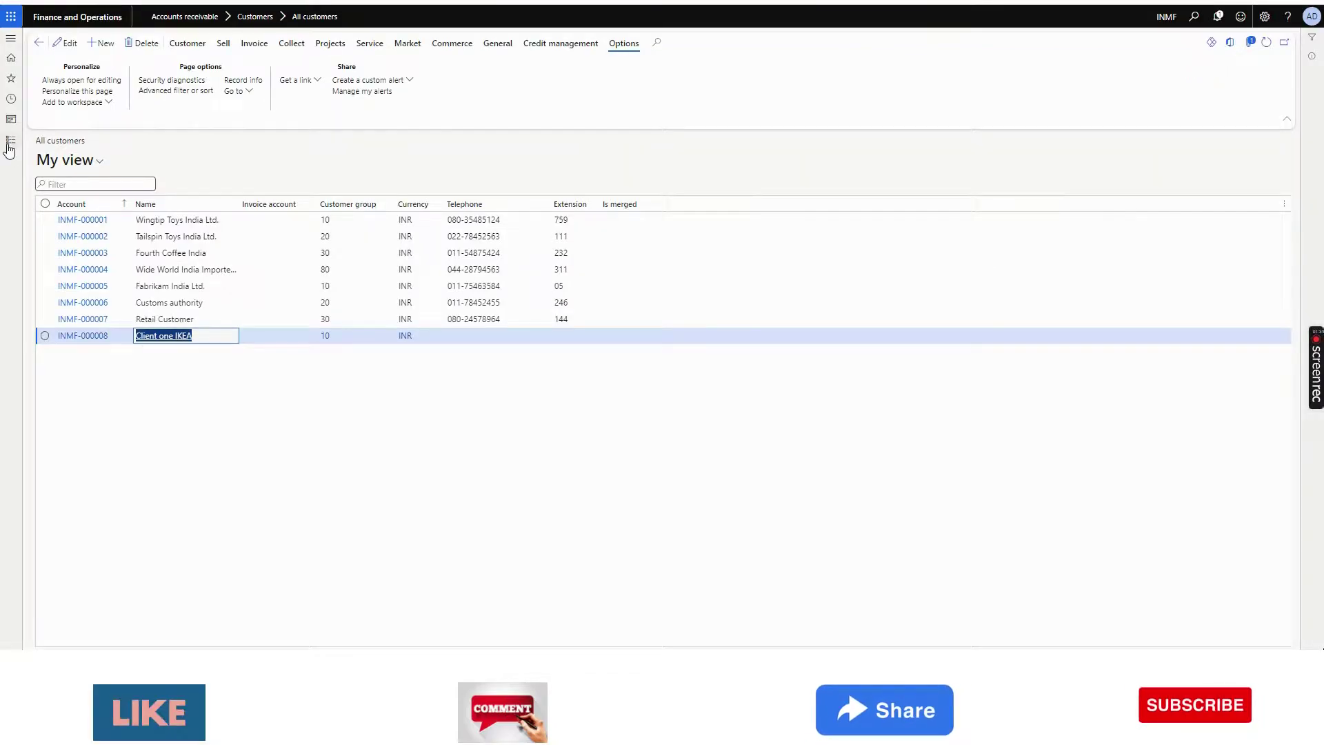
Open the All vendors list in Accounts payable.
click(10, 153)
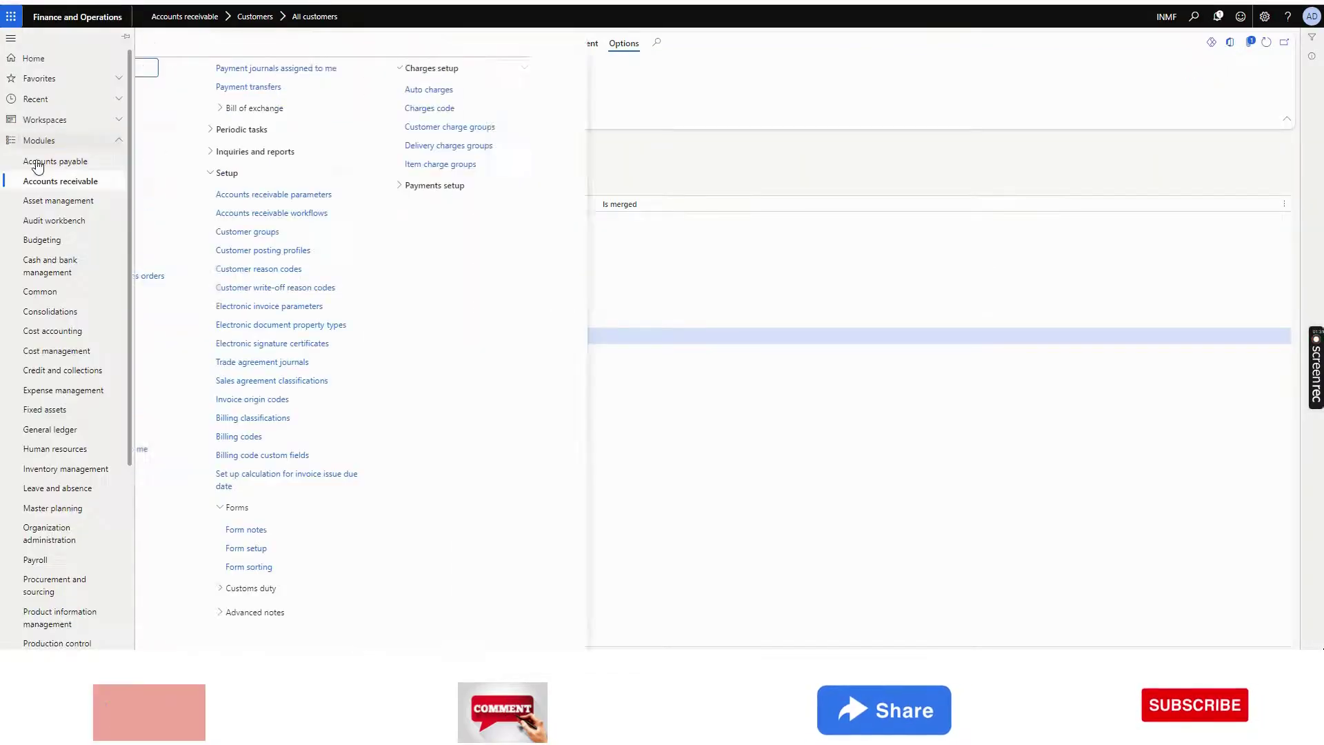
click(73, 169)
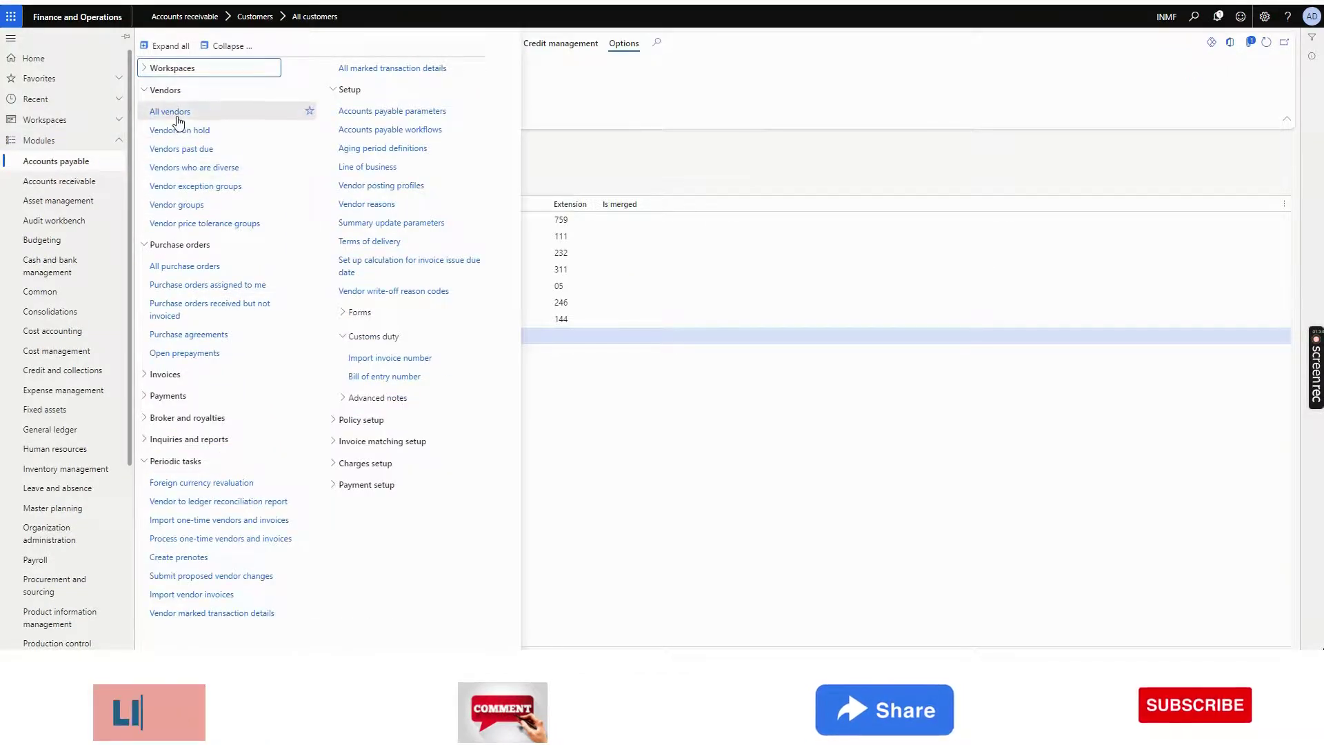
click(175, 118)
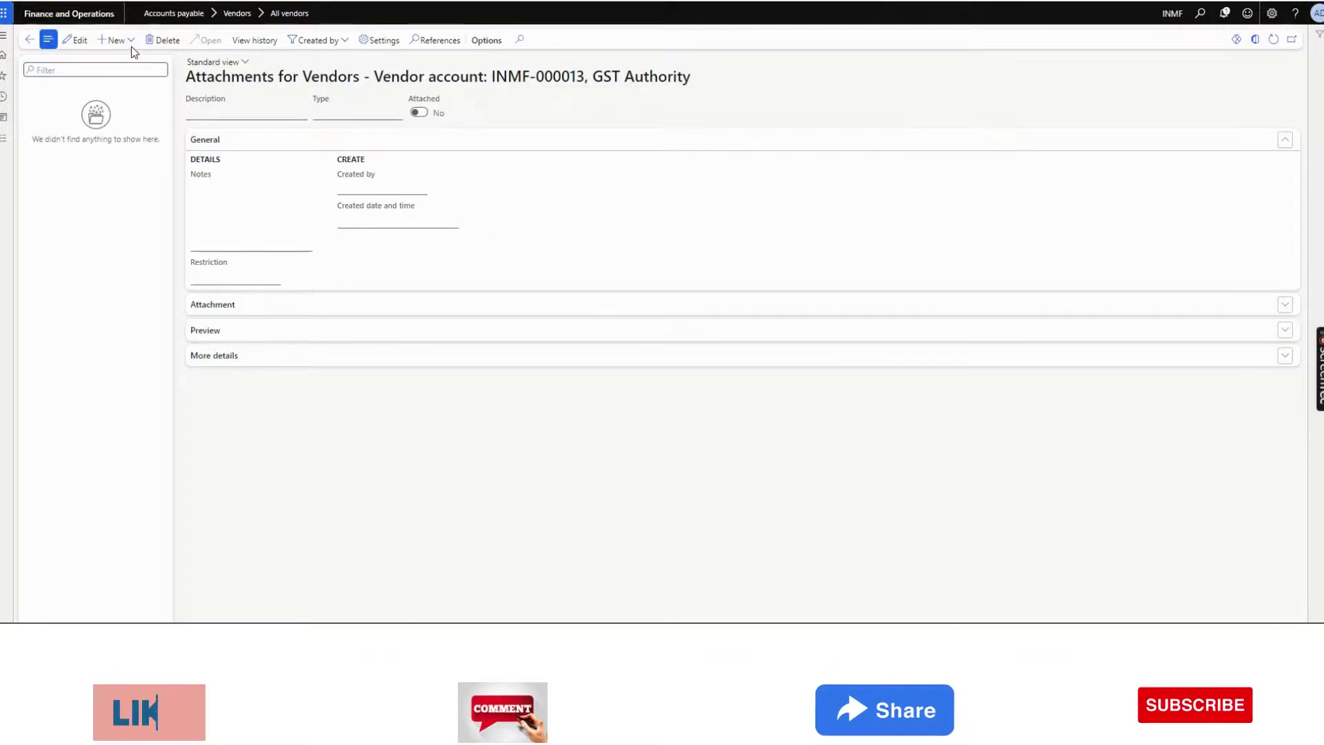
Upload 2222222.PNG from Downloads as GST Authority's KYC Vendor attachment, then refresh the page.
click(131, 44)
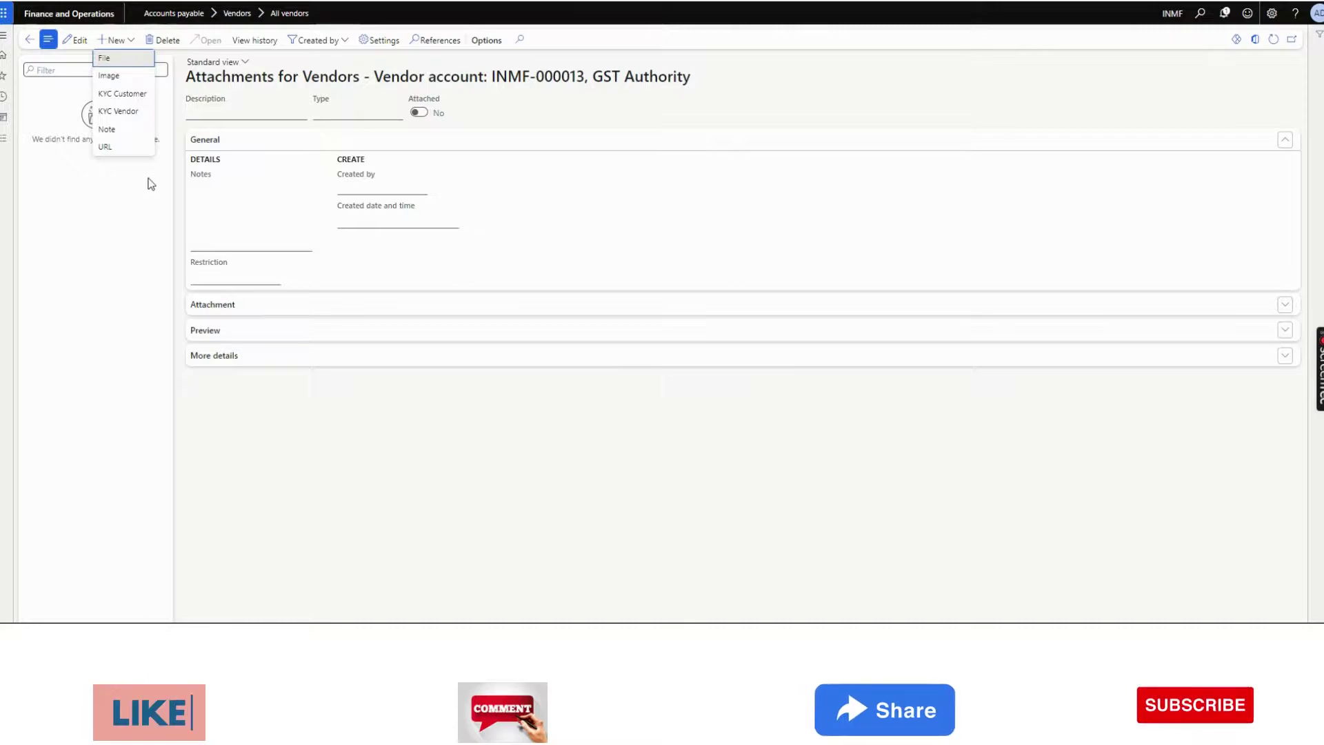
click(127, 114)
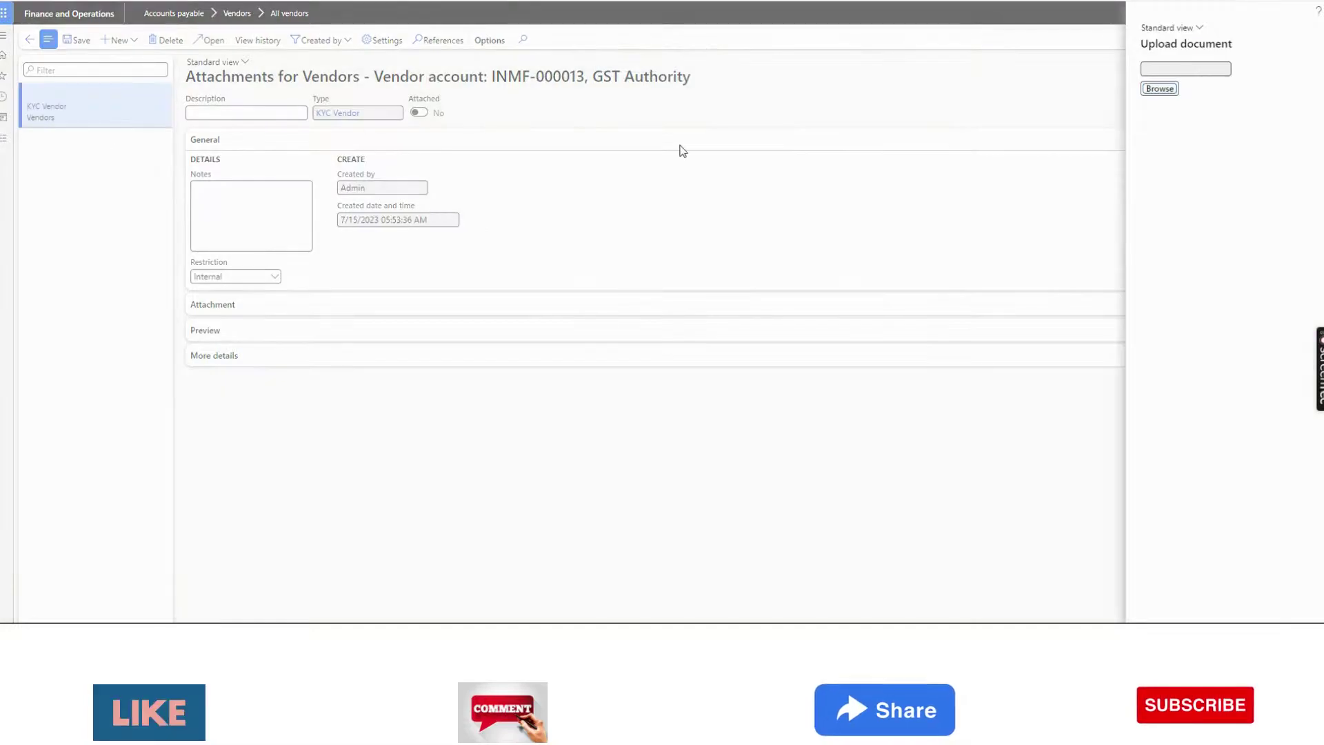
click(1163, 91)
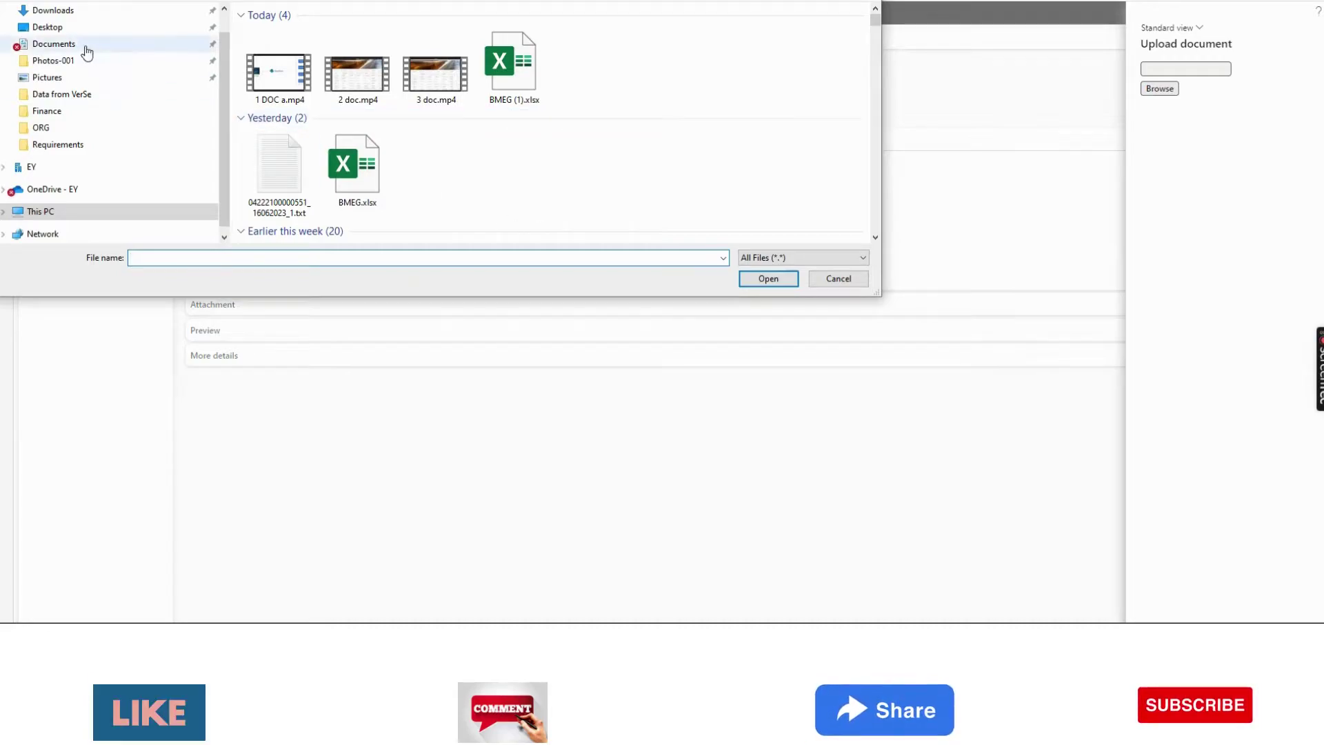
click(117, 10)
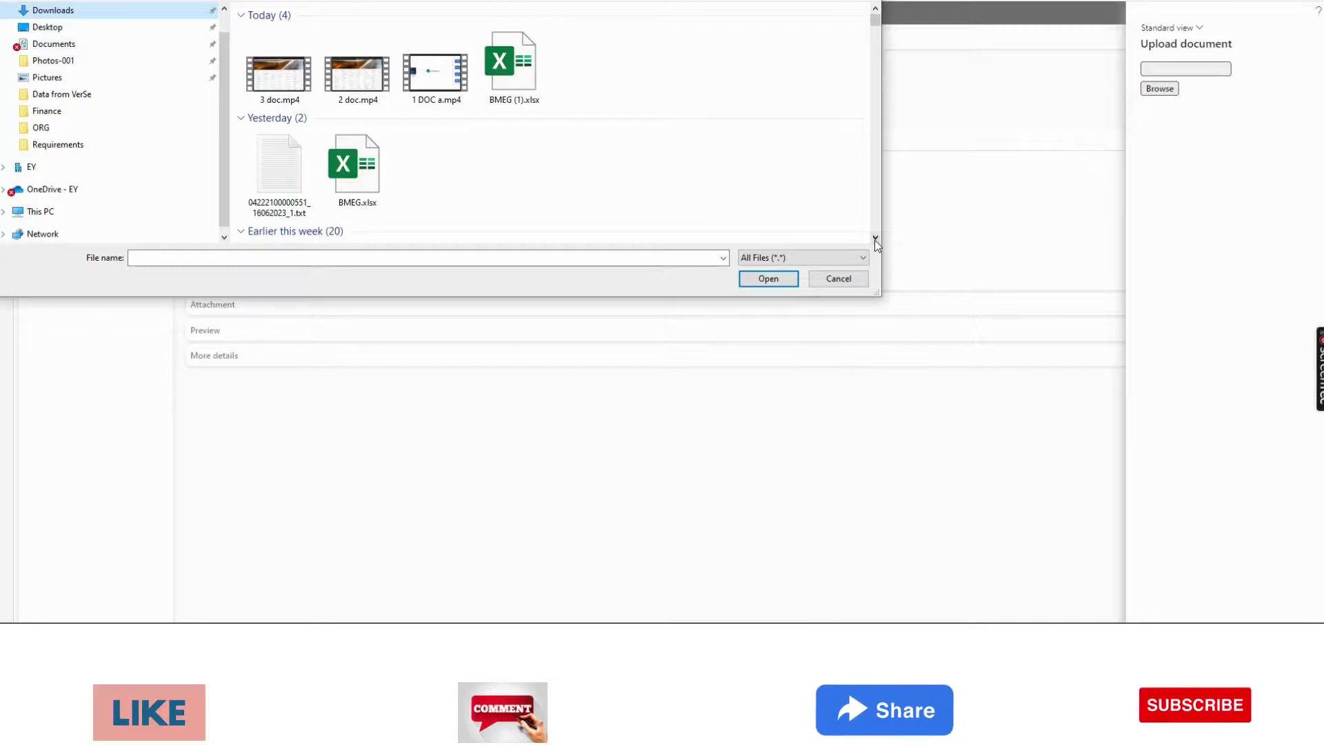
scroll(875, 240, down, 5)
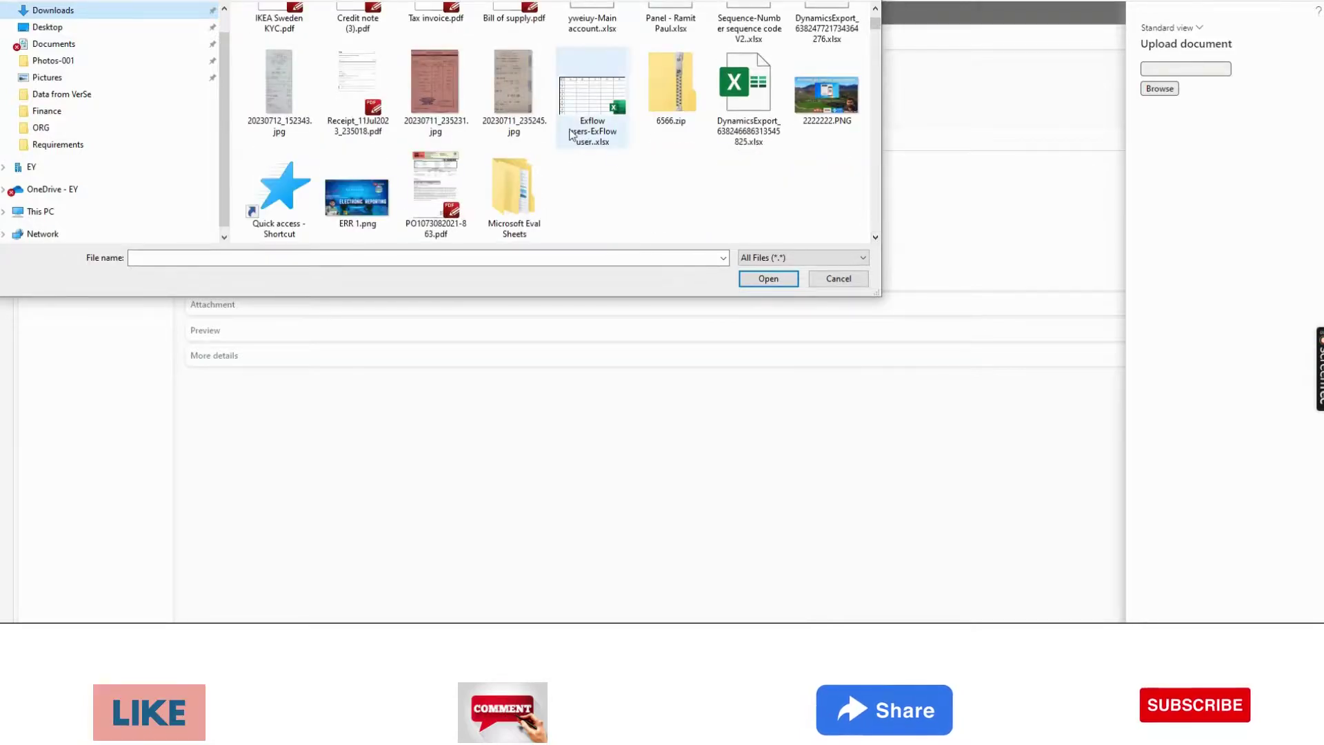
click(828, 97)
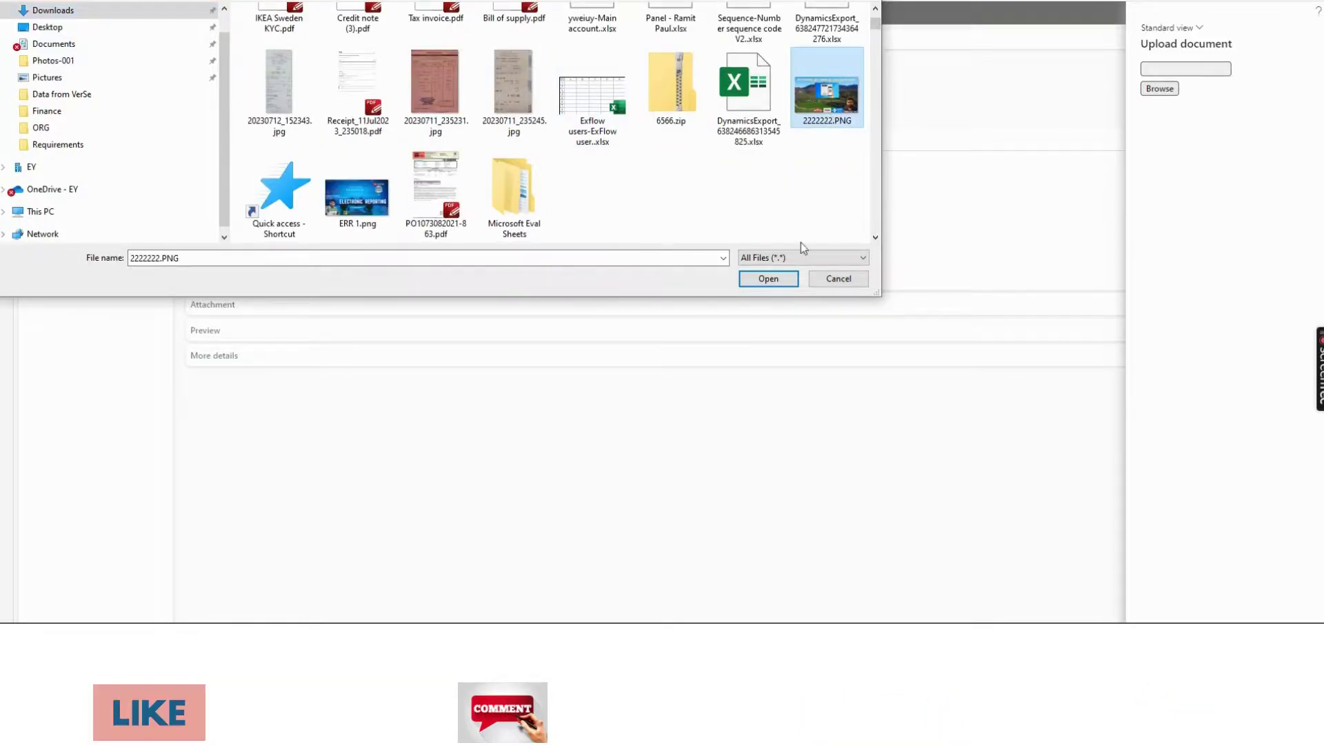
click(769, 279)
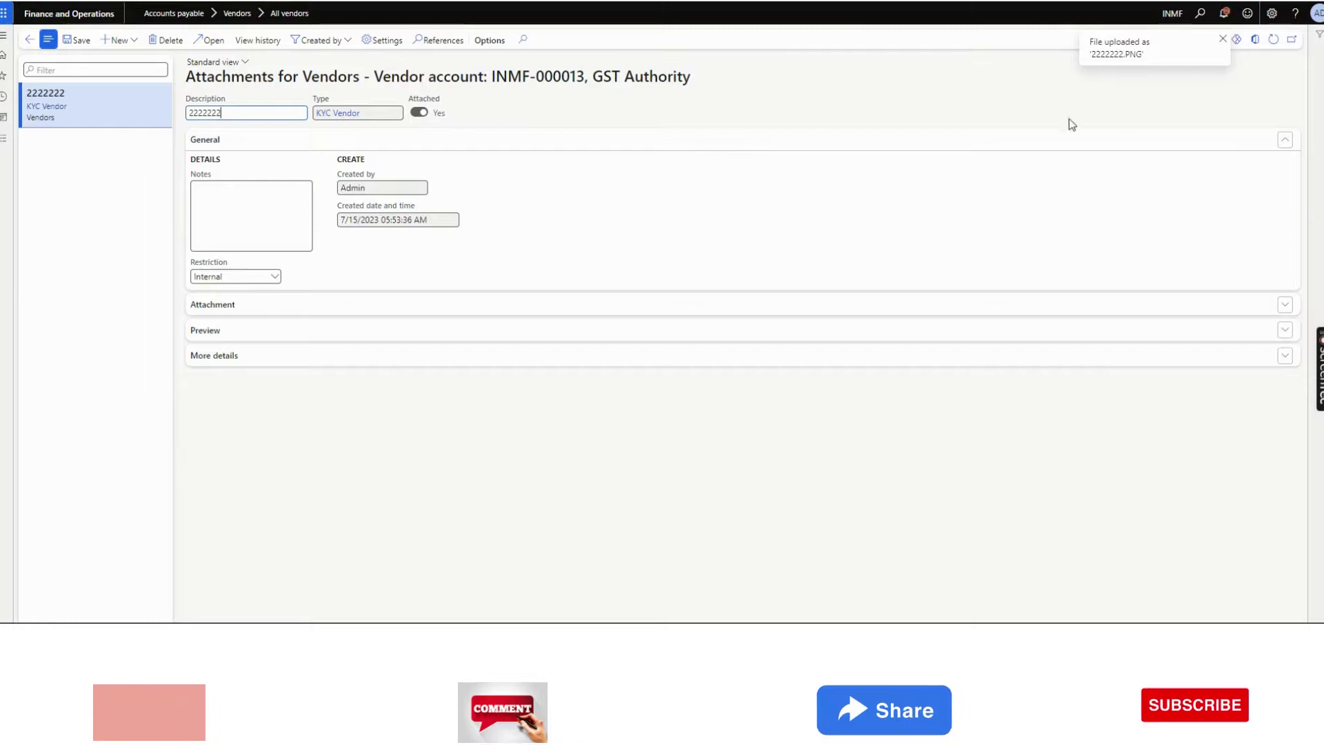
click(1273, 40)
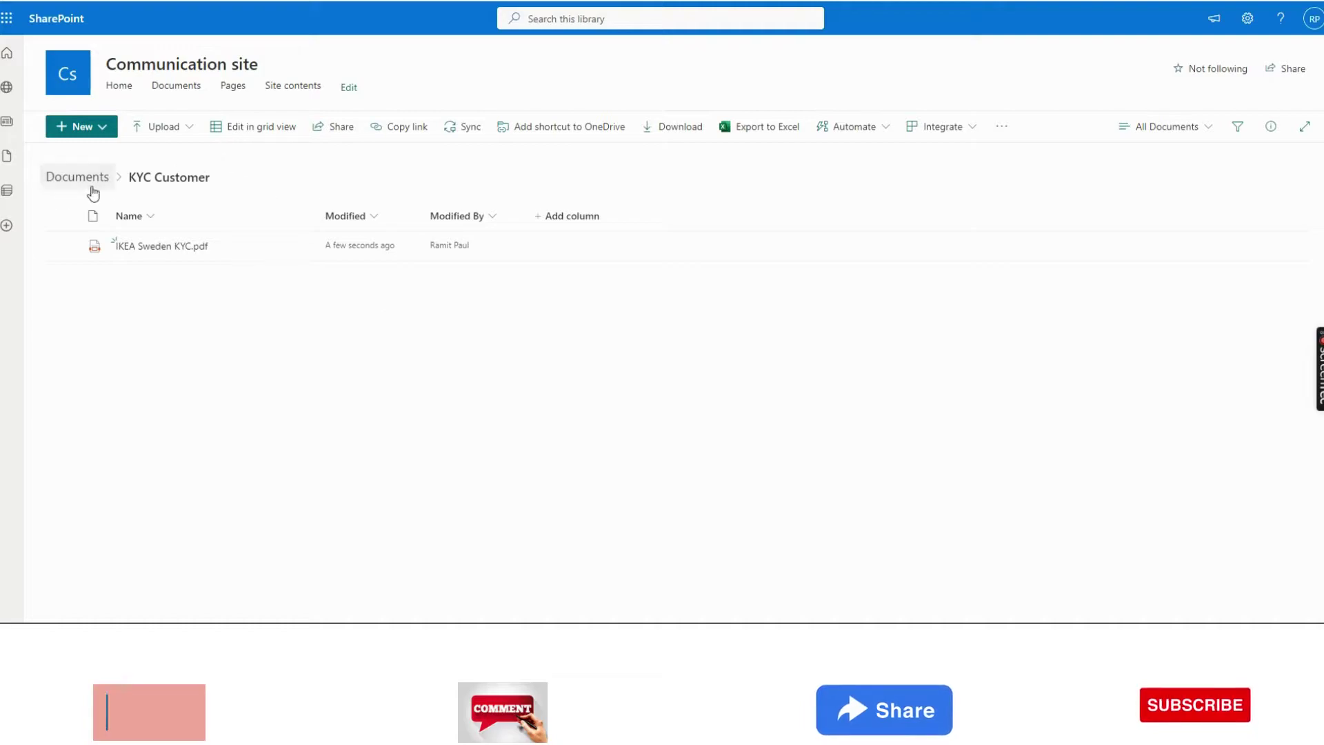
Check that SharePoint's KYC Vendor folder holds 2222222.PNG, then go back to Documents.
click(92, 183)
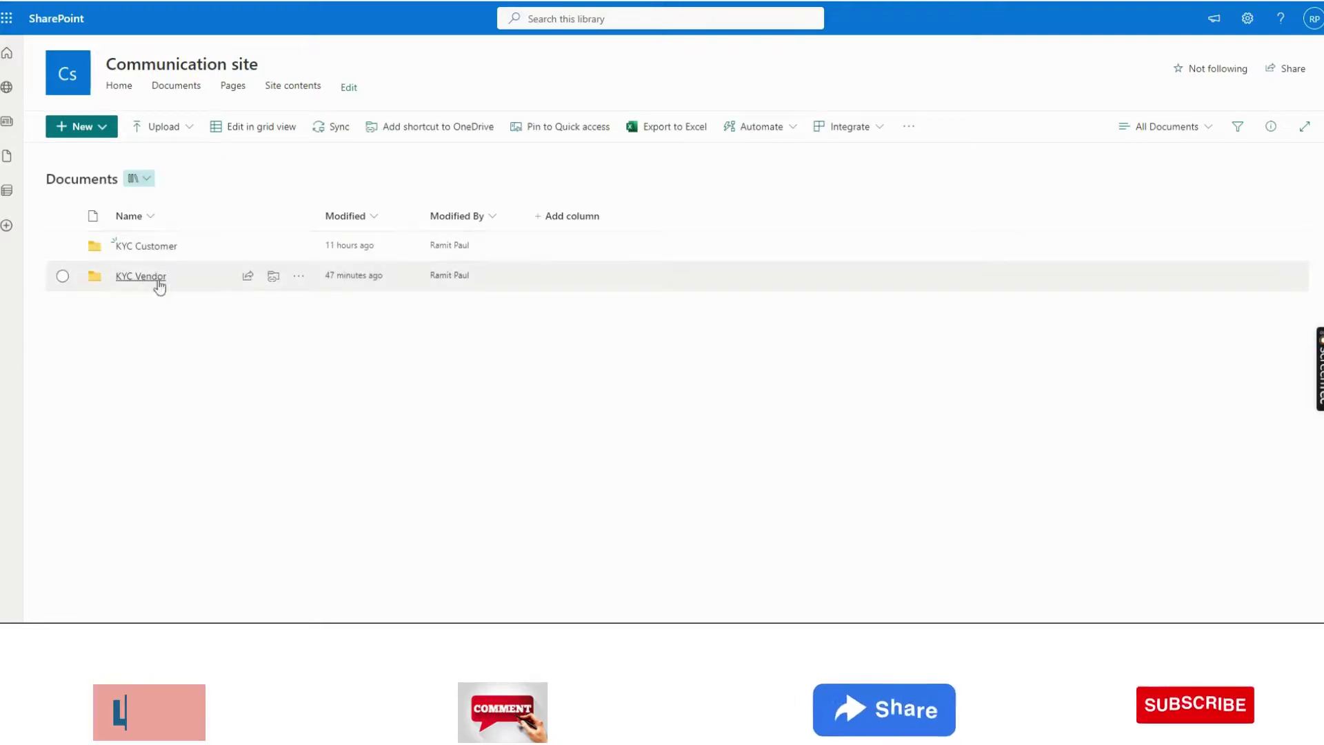
click(142, 277)
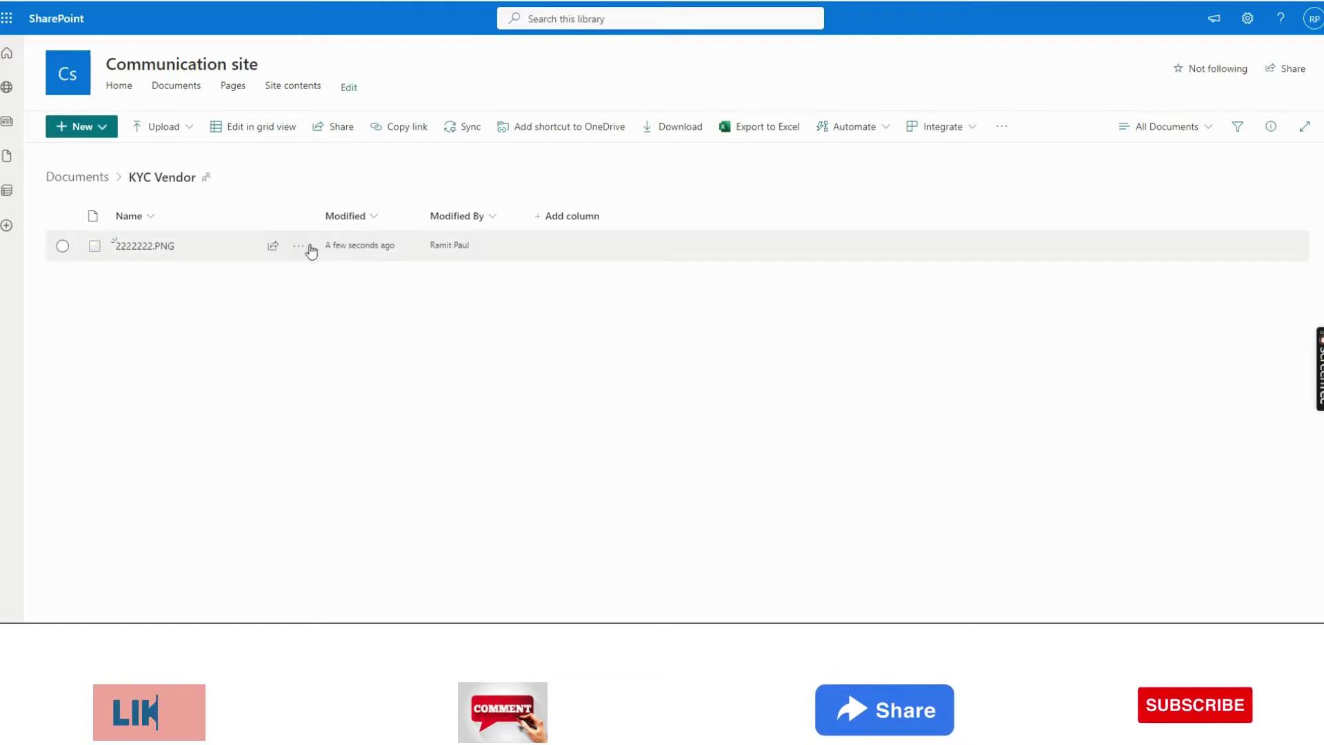
click(91, 179)
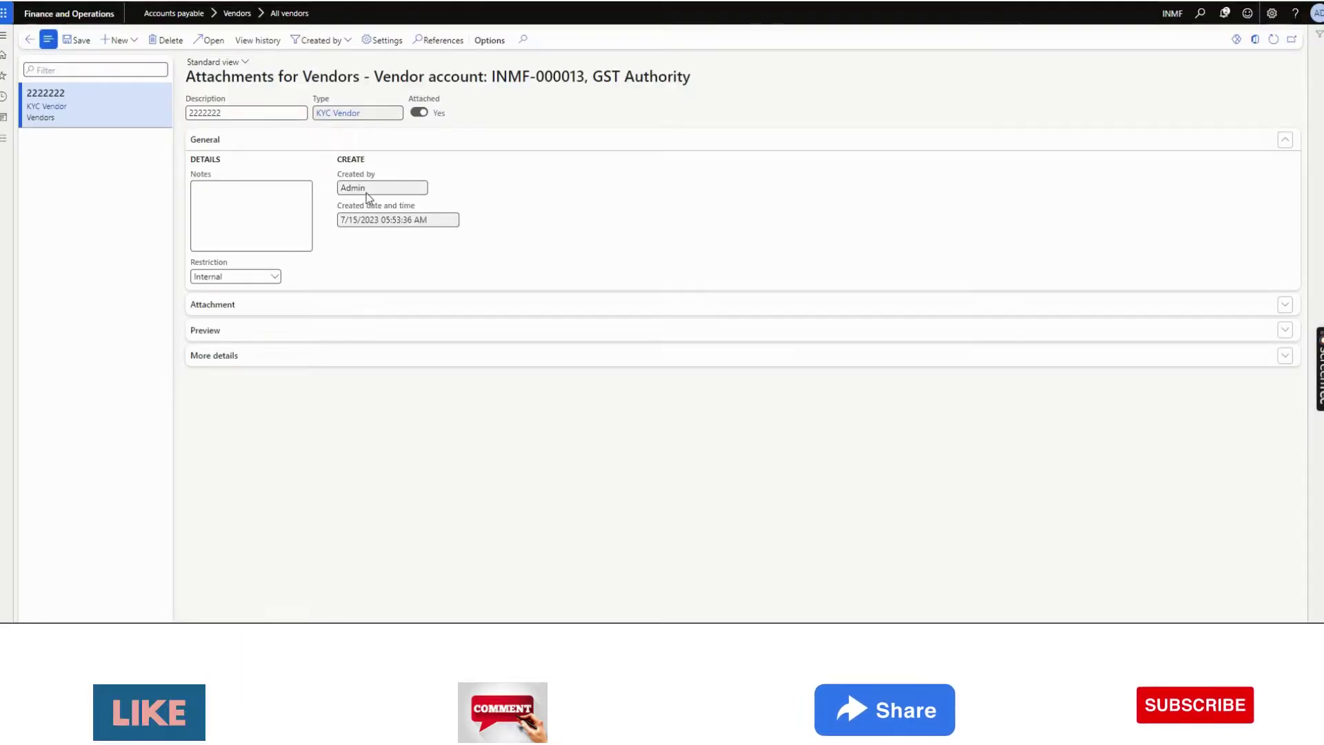
Leave the vendor Attachments page and select the GST Authority row in the All vendors grid.
key(Escape)
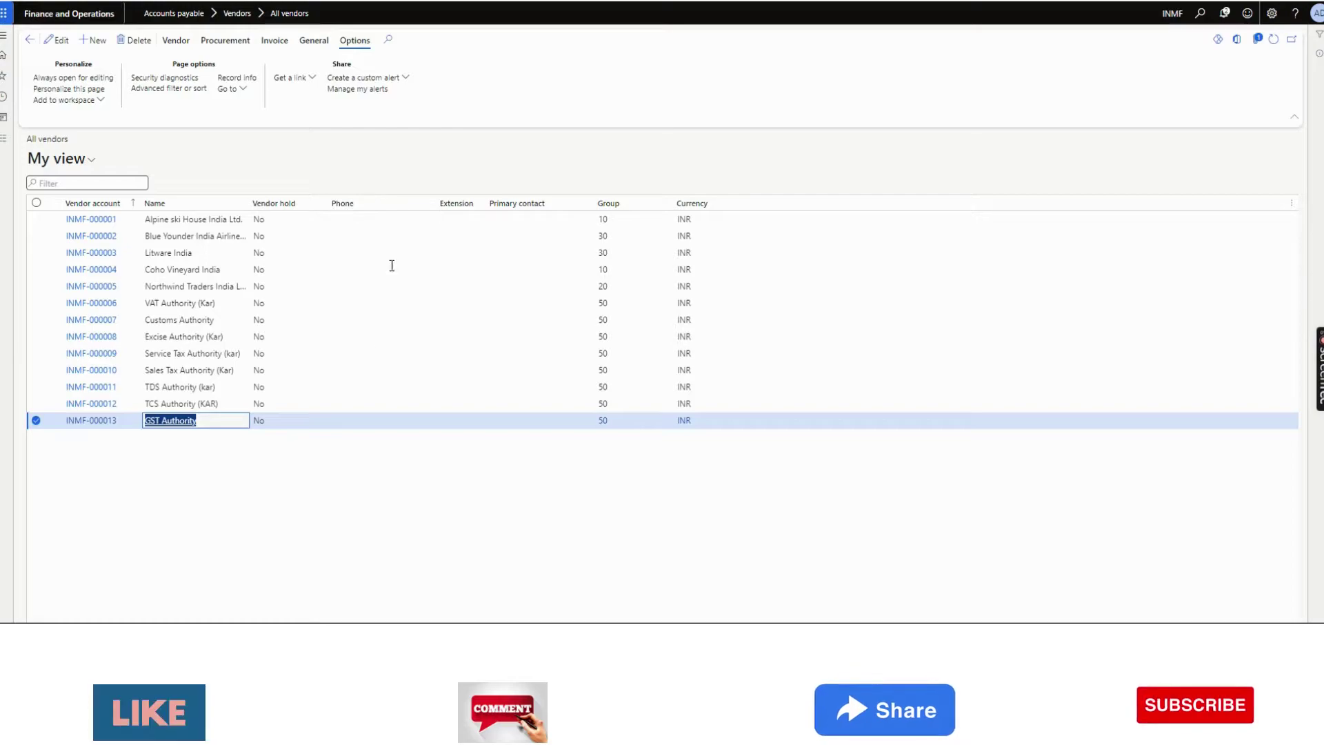
click(298, 432)
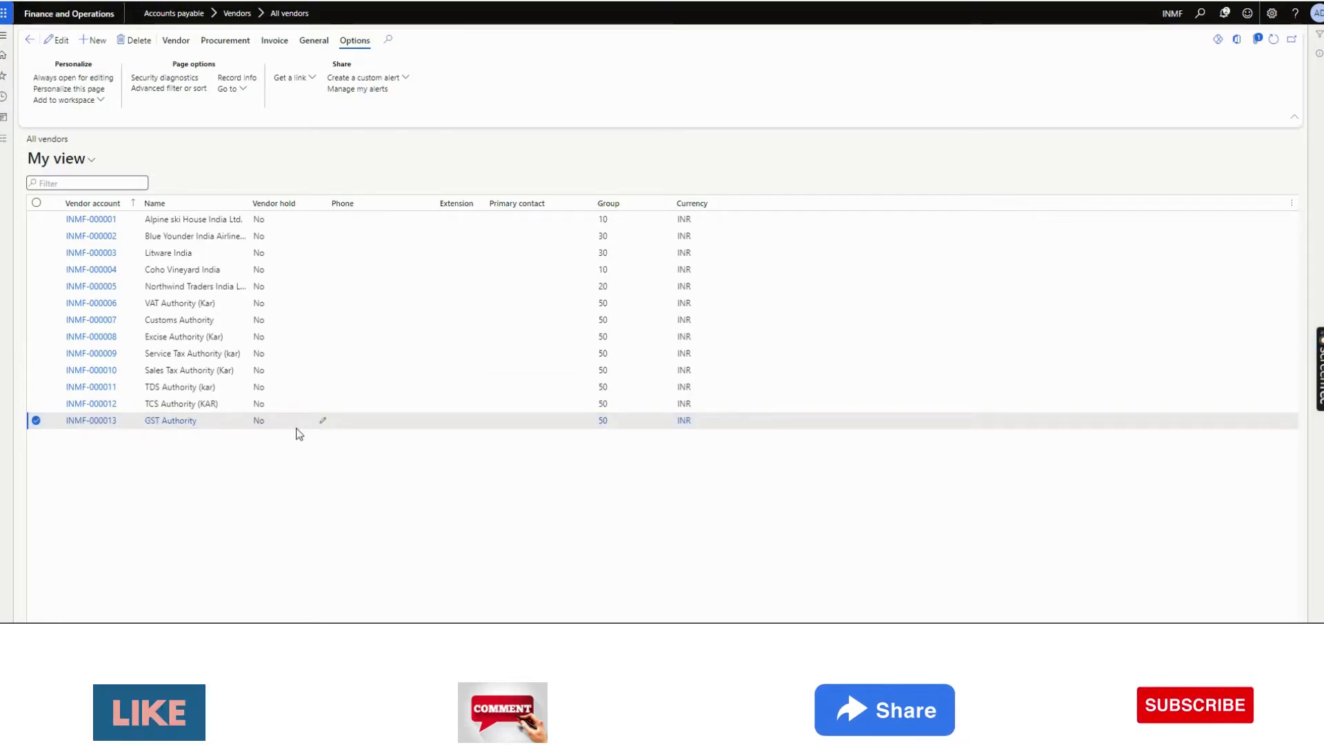
click(291, 423)
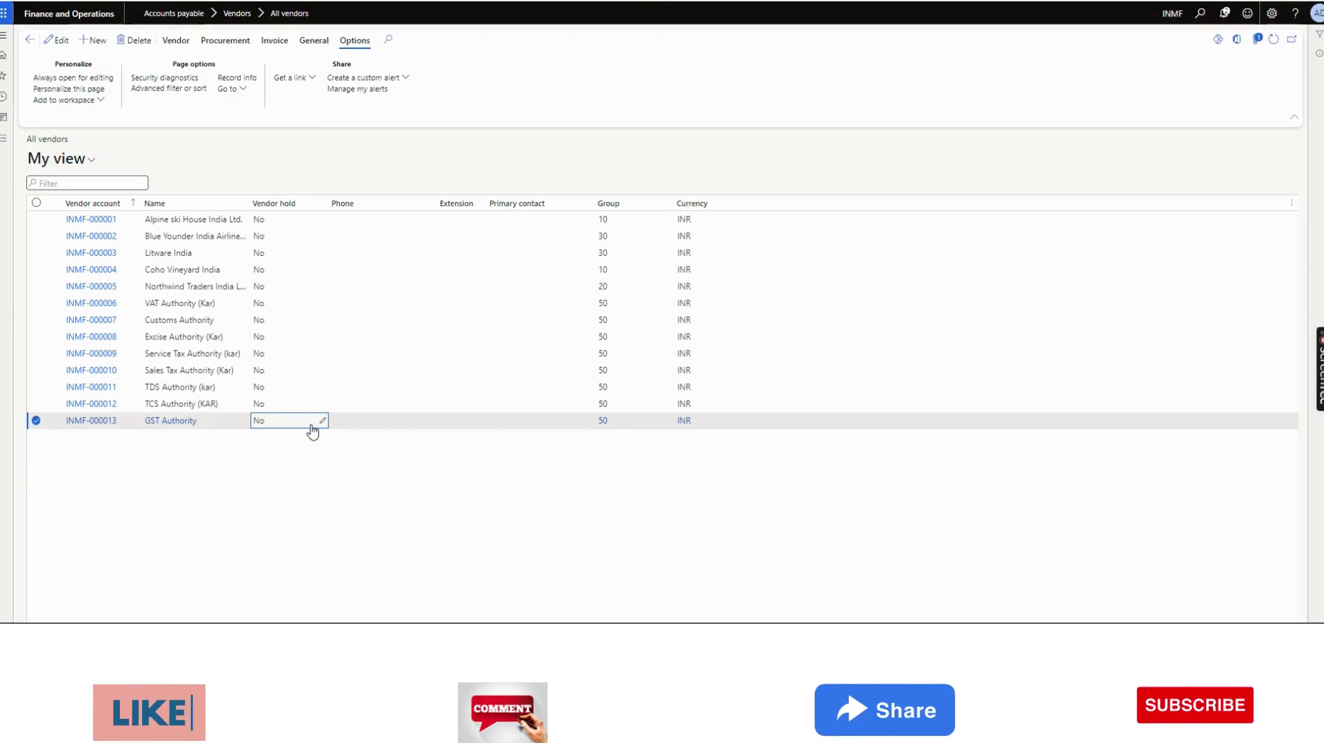
click(349, 420)
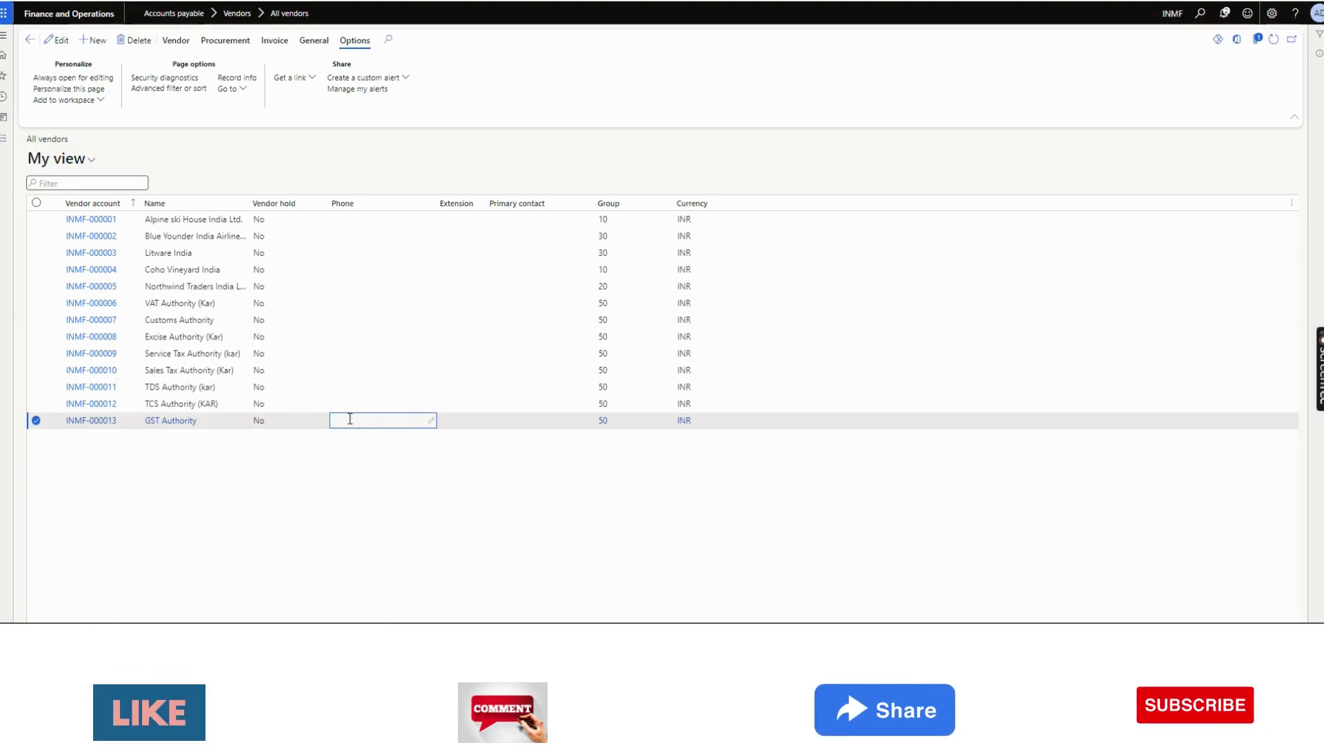
click(688, 500)
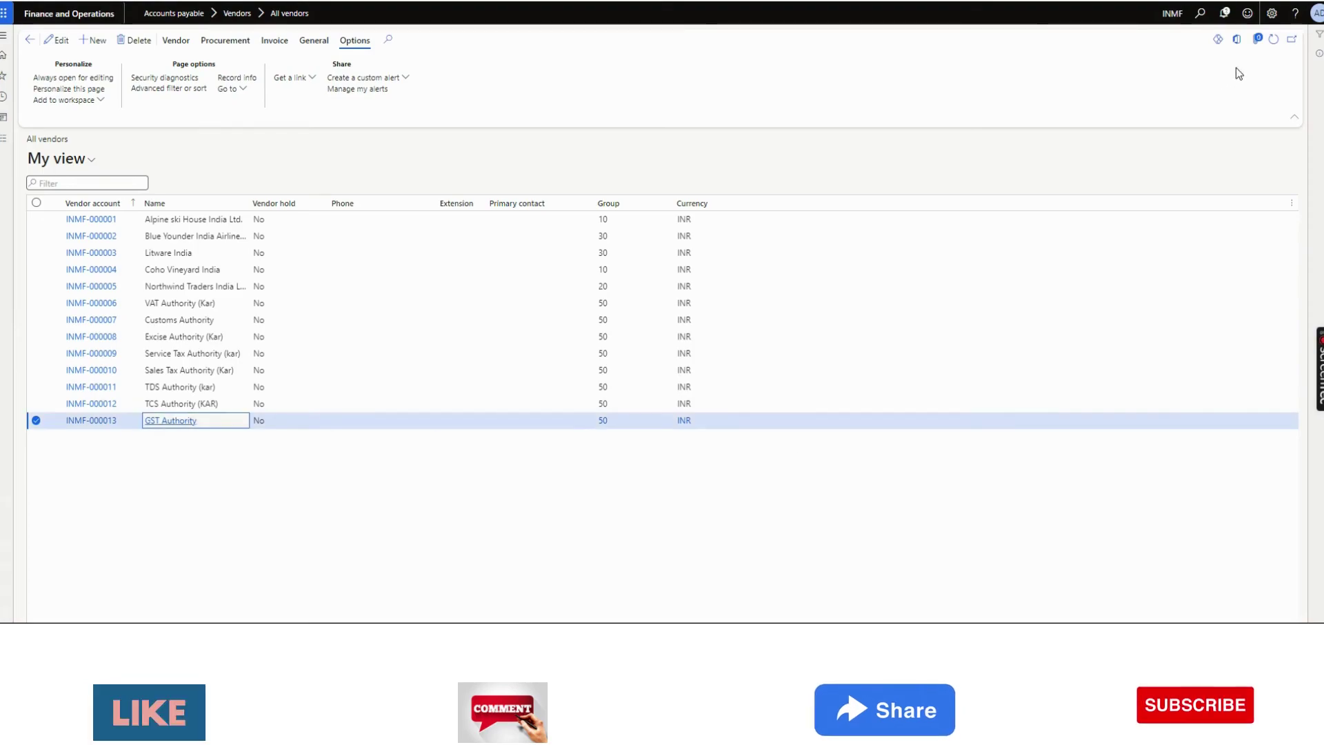